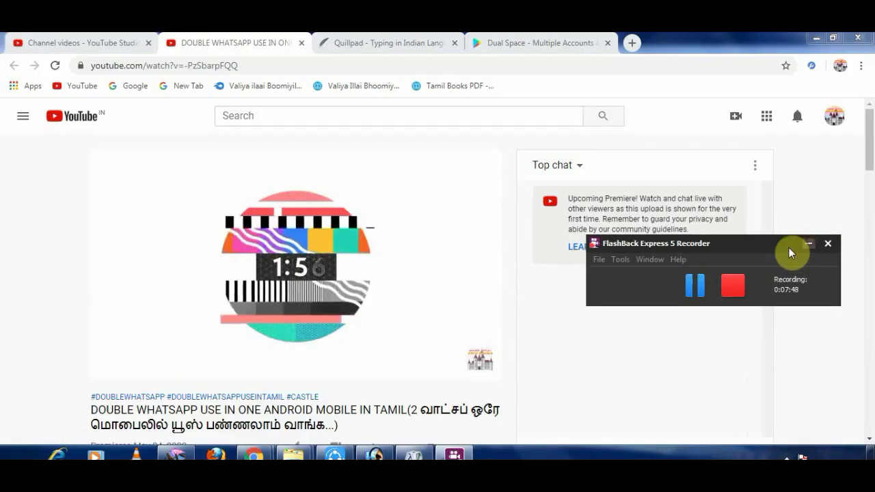
left_click(791, 250)
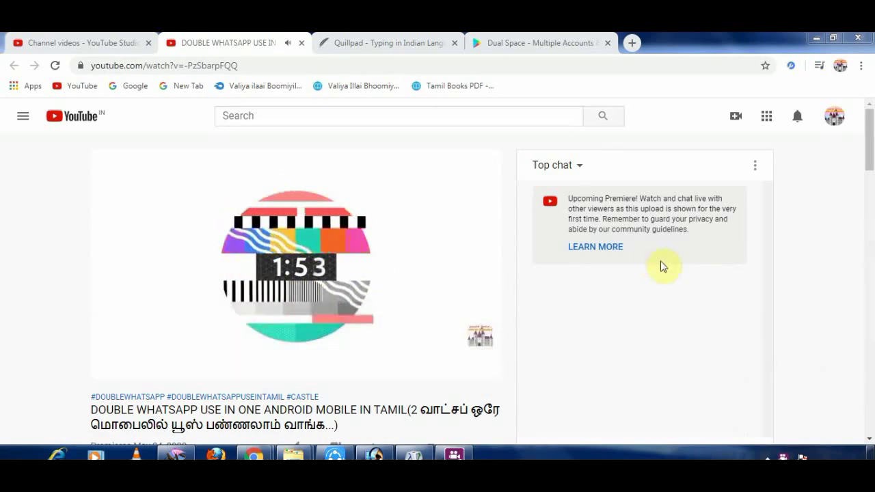
Post 'HI FRIENDS..' in the upcoming premiere's live chat
scroll(868, 180, "down", 3)
scroll(872, 225, "down", 3)
scroll(872, 225, "up", 2)
scroll(605, 258, "up", 1)
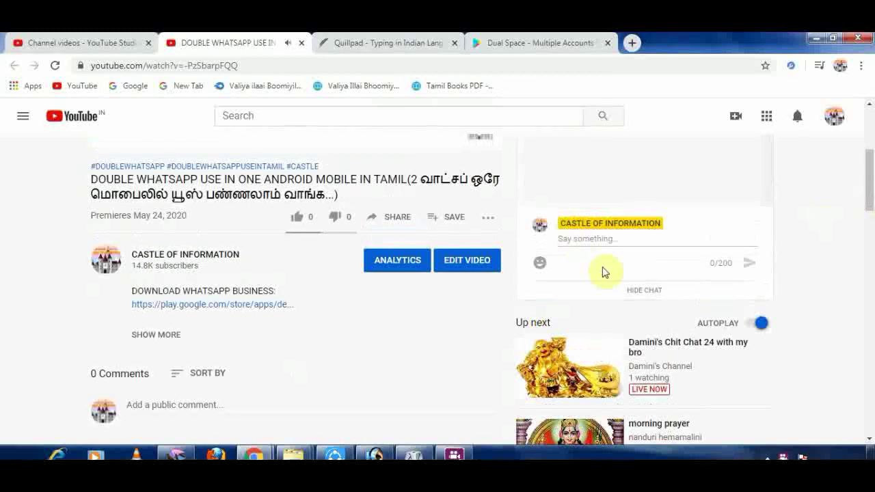
left_click(602, 240)
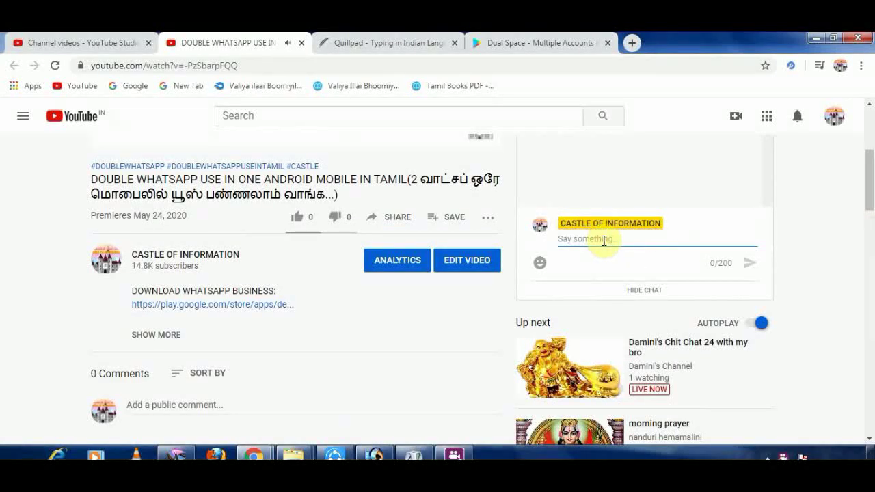
type("HI FR")
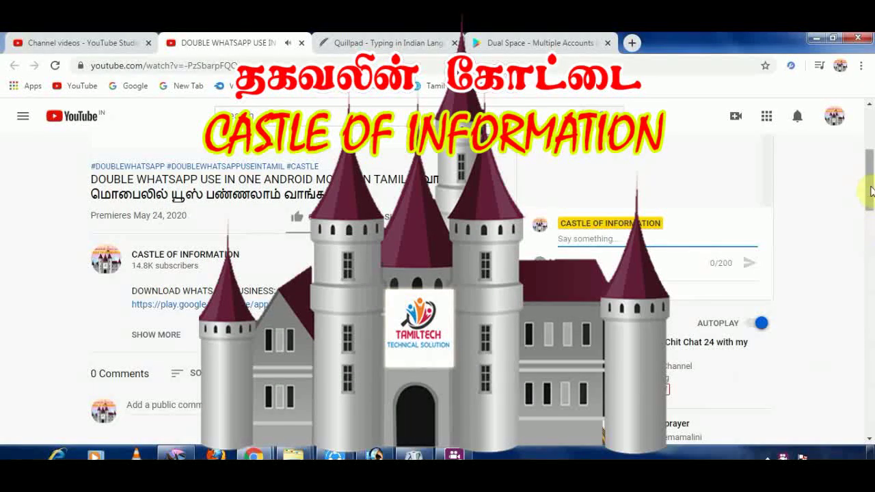
left_click_drag(870, 191, 871, 161)
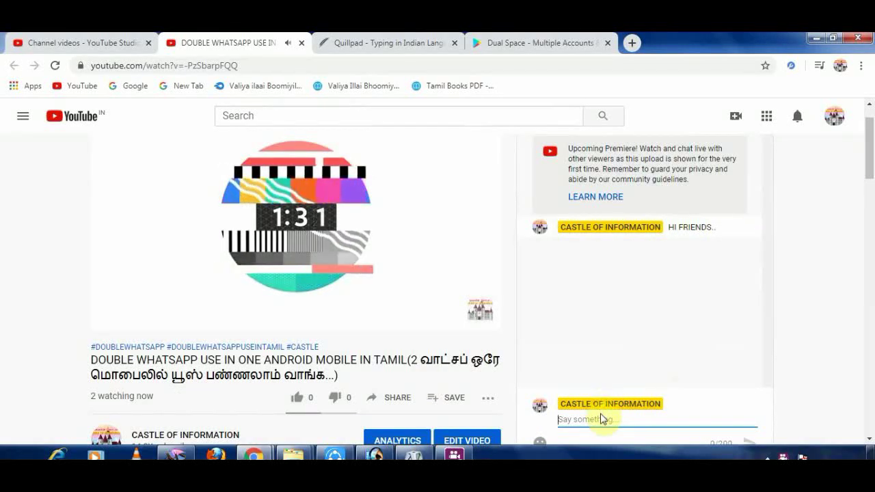
Like the premiere video and begin a second chat message
left_click(296, 397)
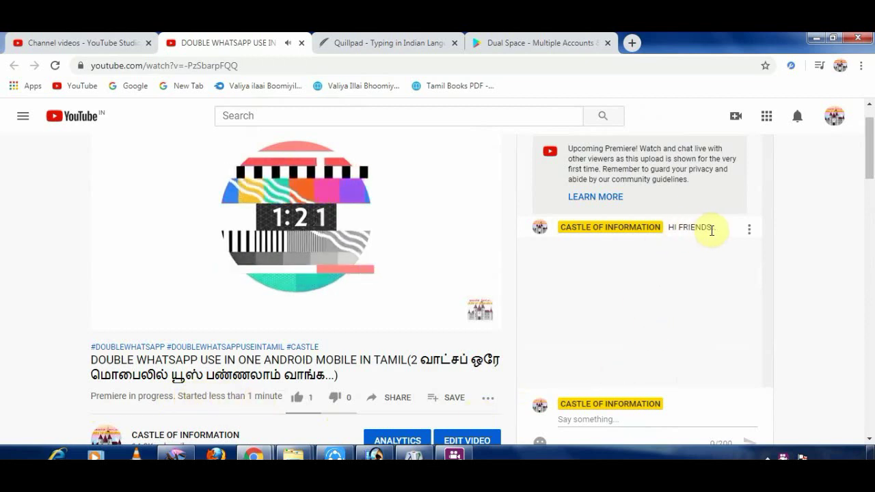
left_click_drag(710, 230, 676, 229)
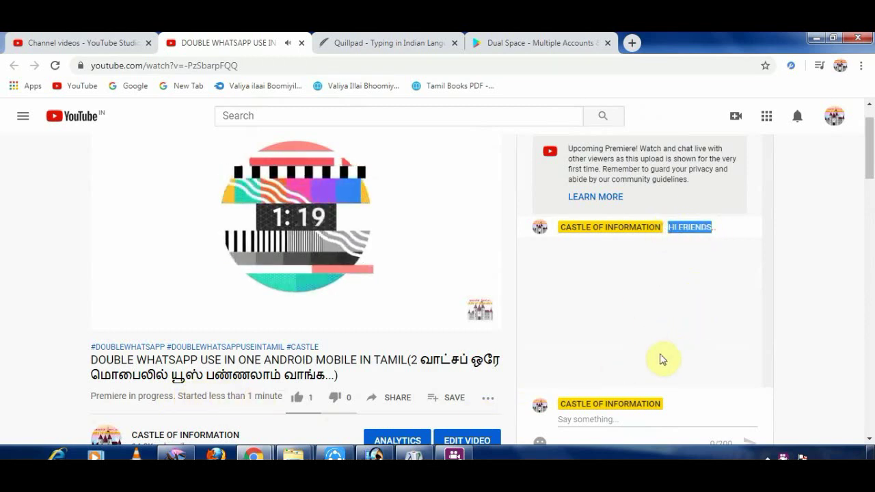
left_click(642, 420)
type("PLEASE KEEP MESSAGE FRIENDS")
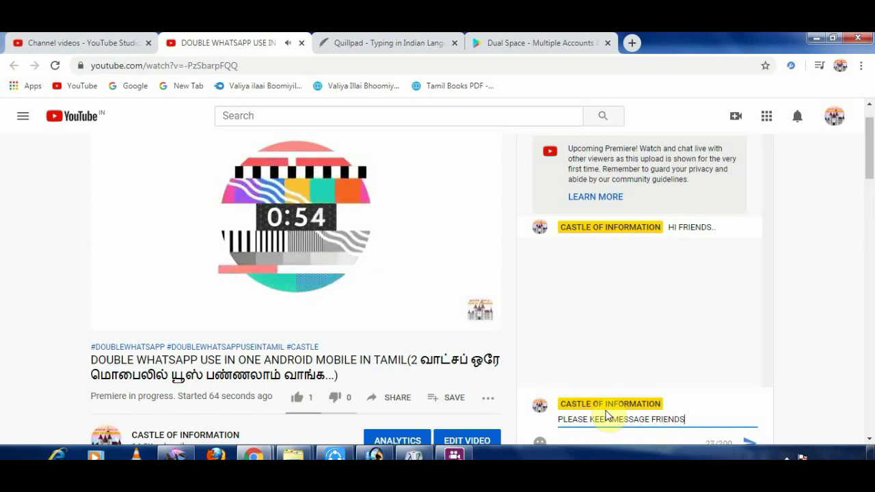
Send 'PLEASE KEEP MESSAGE FRIENDS' to the premiere's live chat
key("Return")
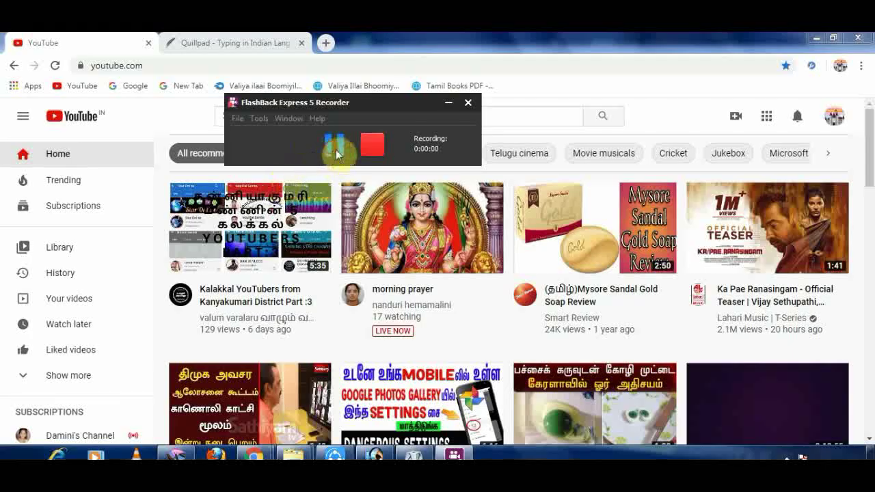
Resume recording and choose Create > Upload video to open the Upload videos dialog
left_click(332, 143)
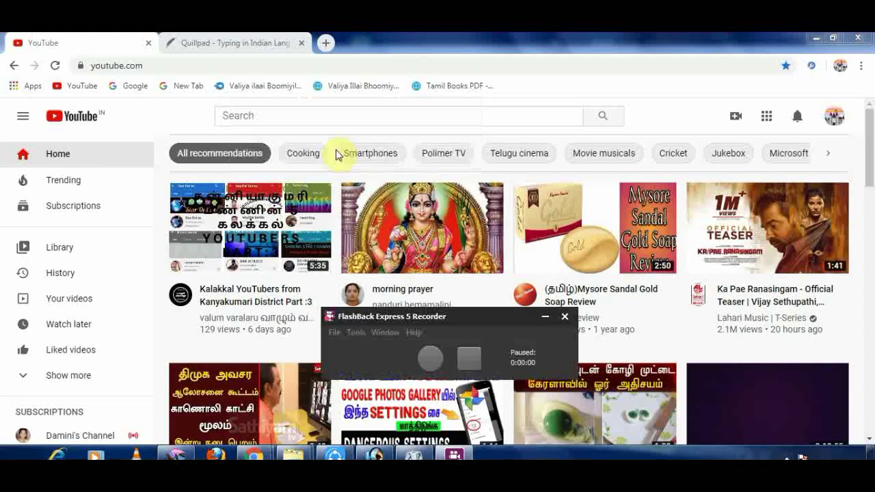
left_click(546, 317)
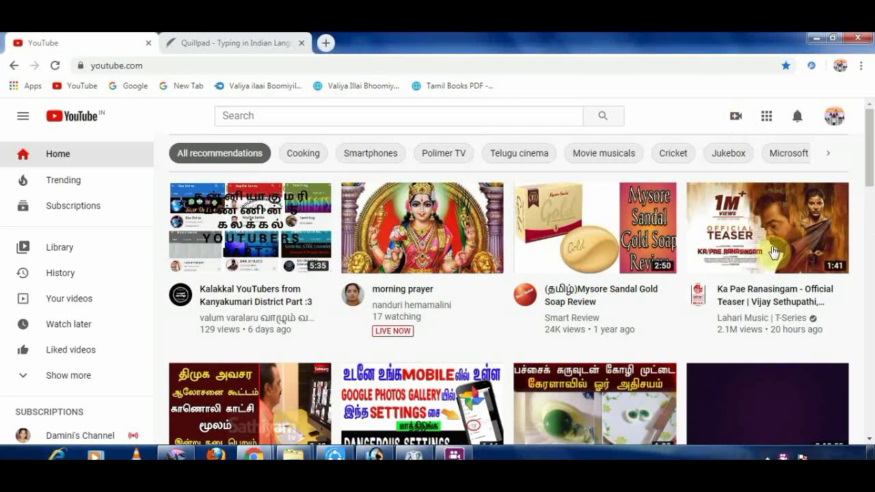
left_click(736, 116)
left_click(768, 151)
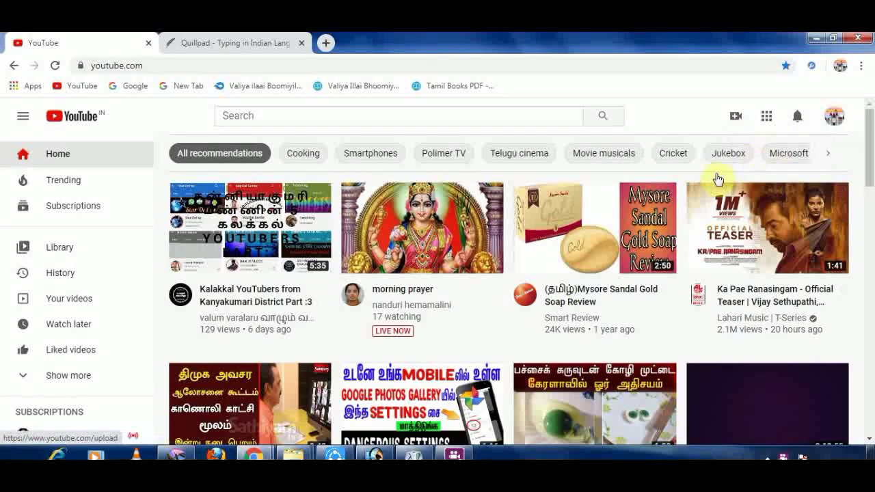
left_click(241, 263)
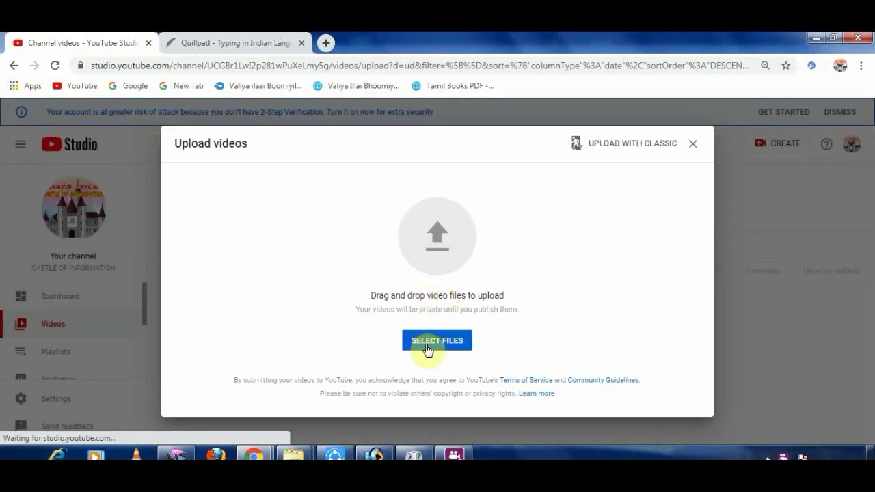
Drag DOUBLE WHATSAPP.mp4 from the Output folder into the Upload videos dialog
left_click(287, 451)
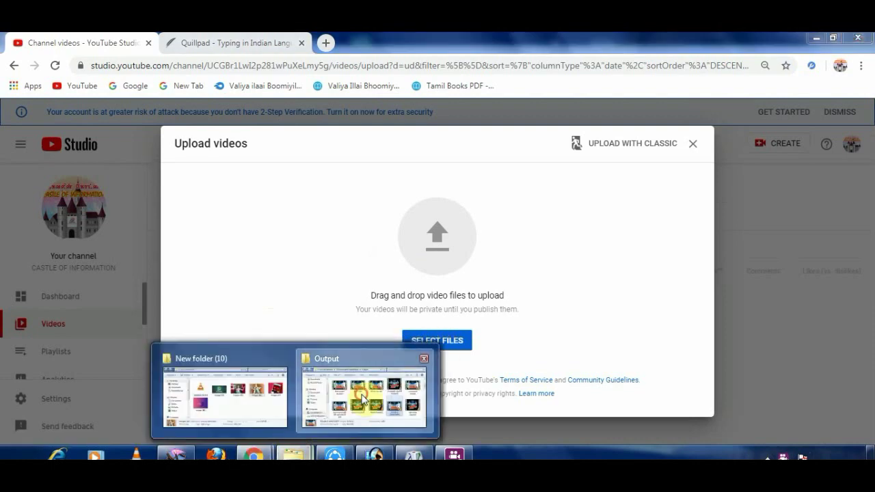
left_click(437, 340)
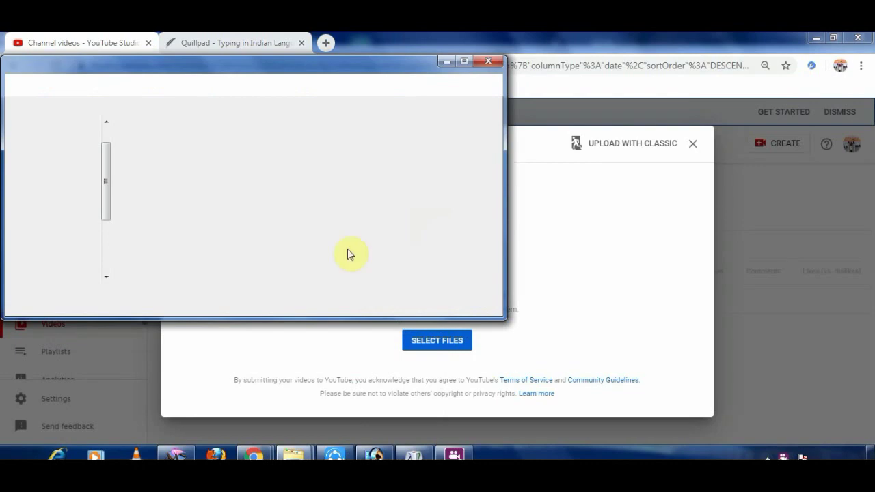
left_click(377, 233)
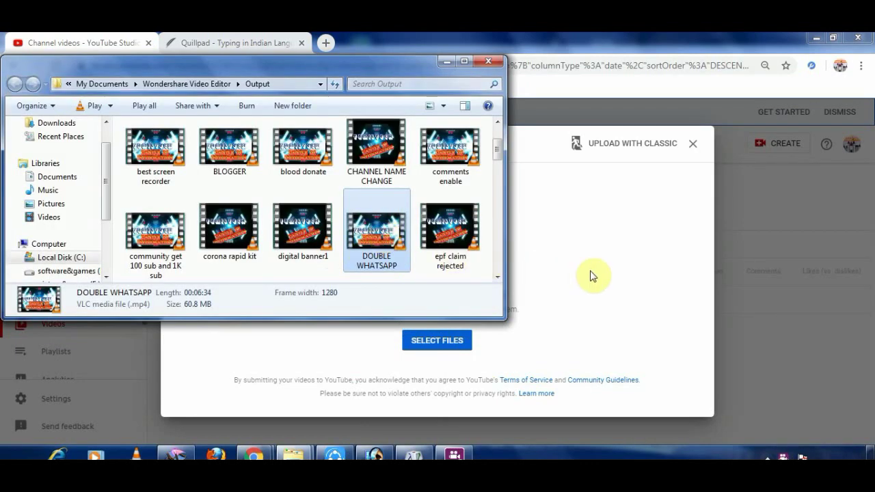
left_click_drag(591, 276, 588, 274)
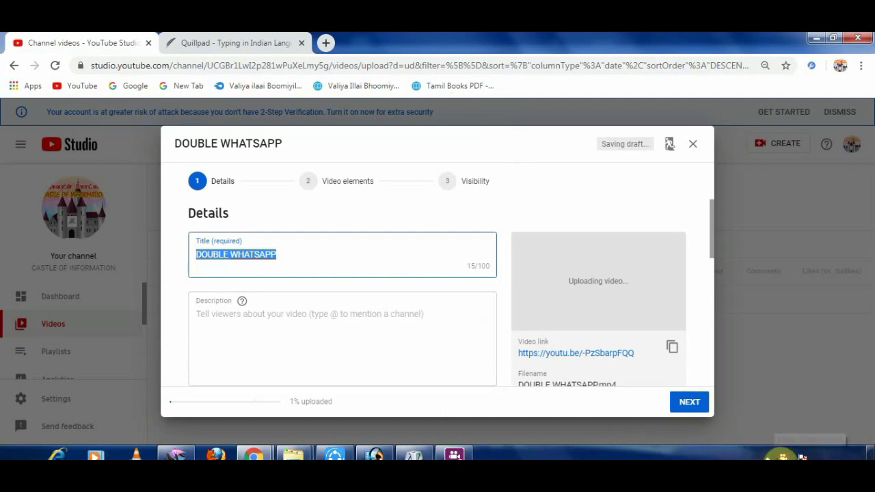
Write the description as #DOUBLEWHATSAPP, #DOUBLEWHATSAPPUSEINTAMIL and a channel hashtag on separate lines
left_click(768, 456)
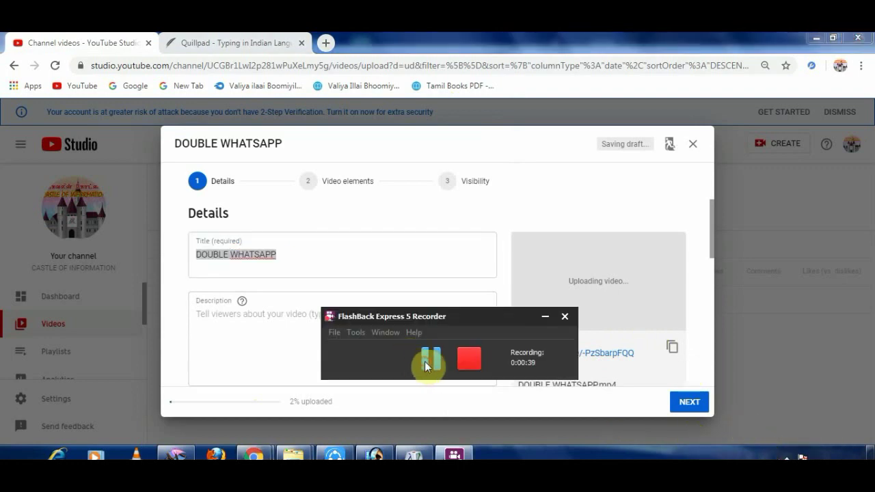
left_click(424, 361)
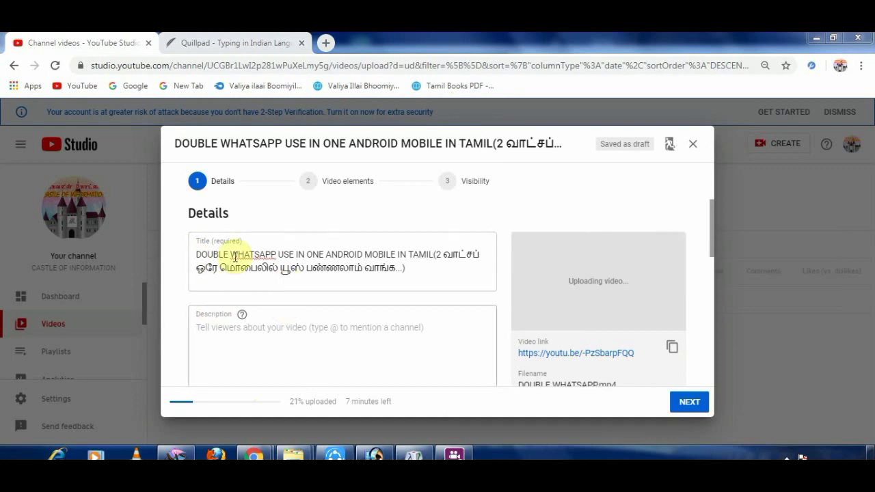
left_click(308, 333)
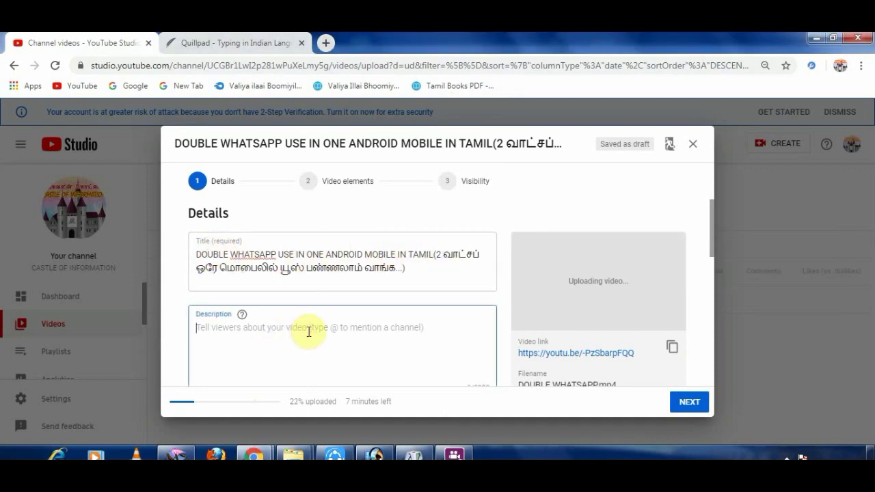
type("#DOUBLE")
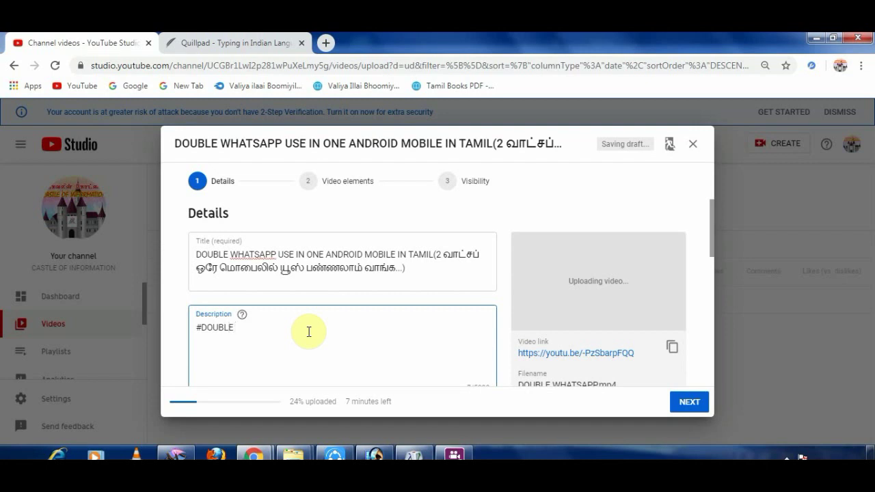
type("WHATSAPP")
key("Return")
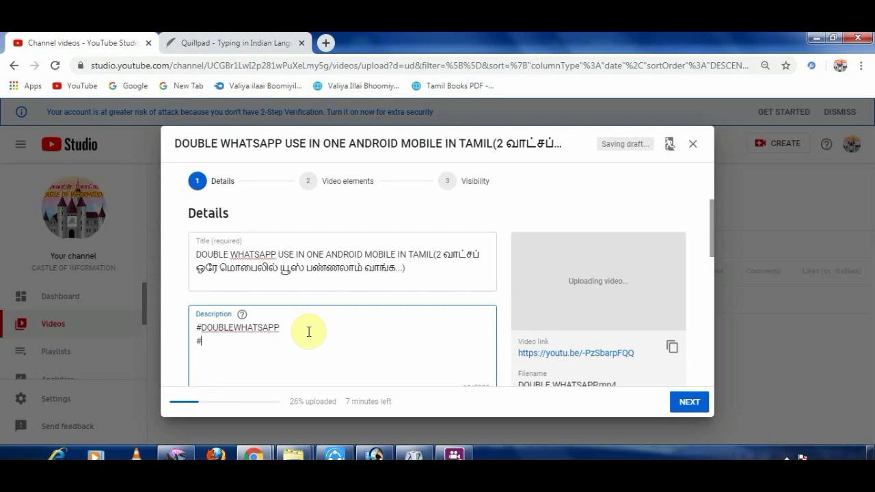
type("DOUBLE")
type("WHATSAPP")
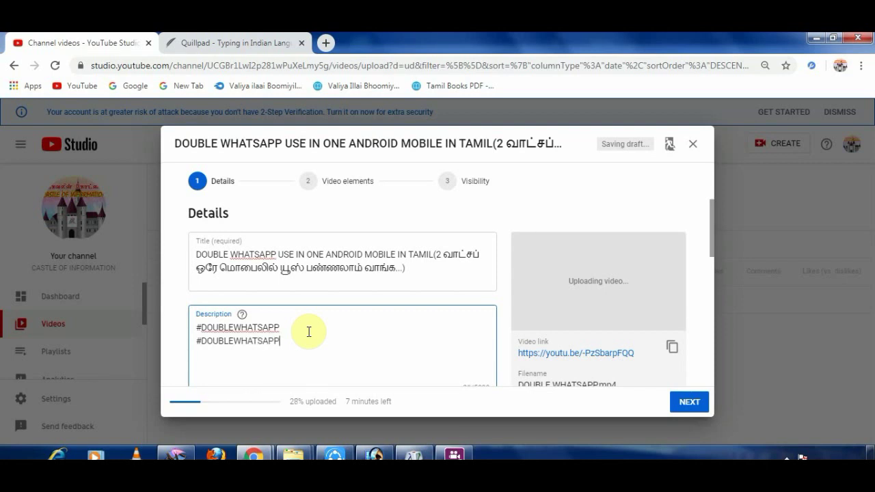
type("USEIN")
key("BackSpace")
type("AMIL")
key("Return")
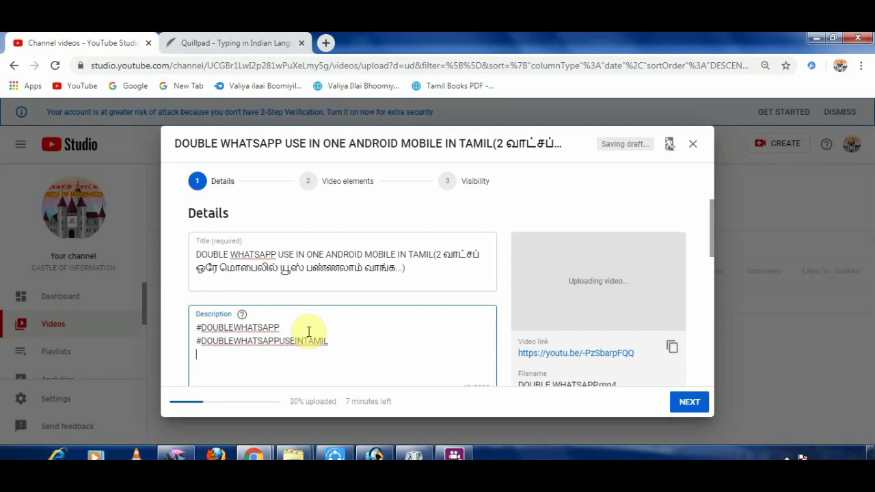
type("#CASTLE OF INF")
type("OF INFO")
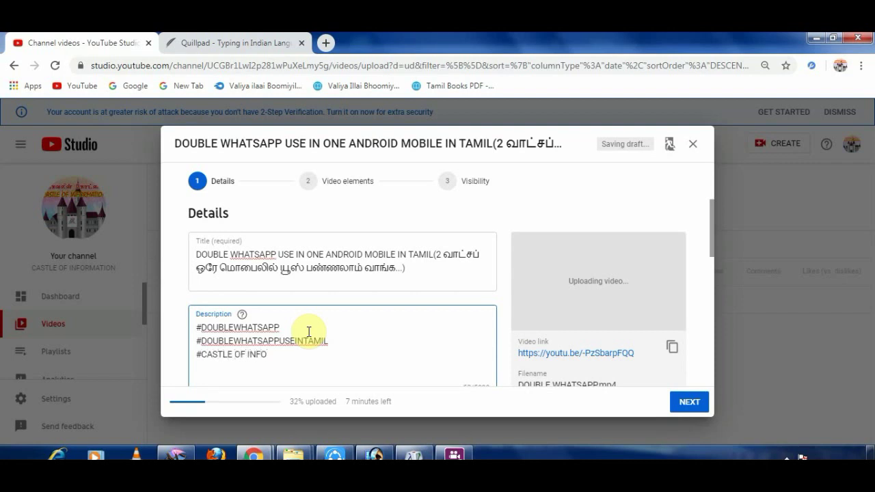
type("RMATION")
scroll(346, 328, "down", 3)
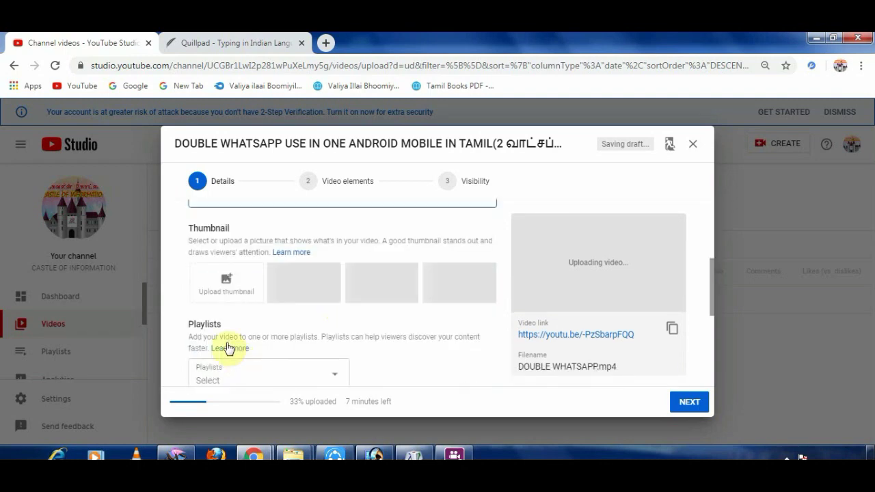
Upload the DOUBLE WHATSAPP image from the Desktop as the custom thumbnail
left_click(235, 285)
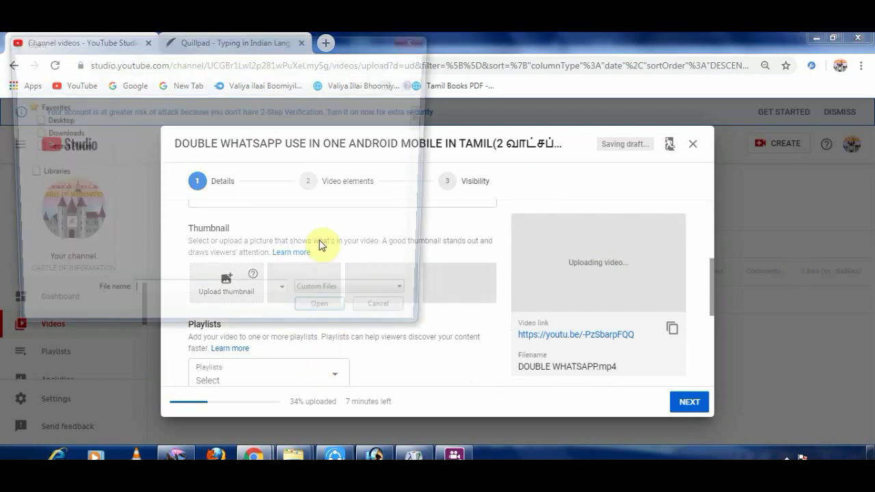
left_click_drag(424, 126, 421, 265)
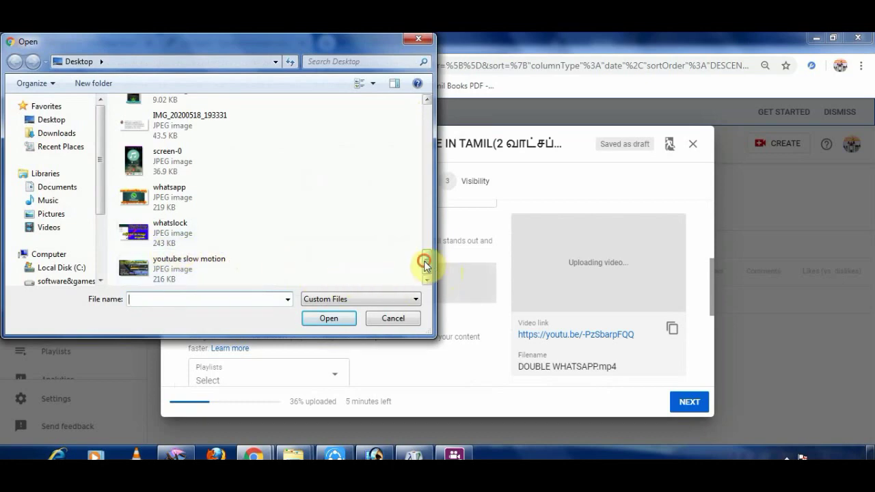
left_click_drag(425, 261, 419, 231)
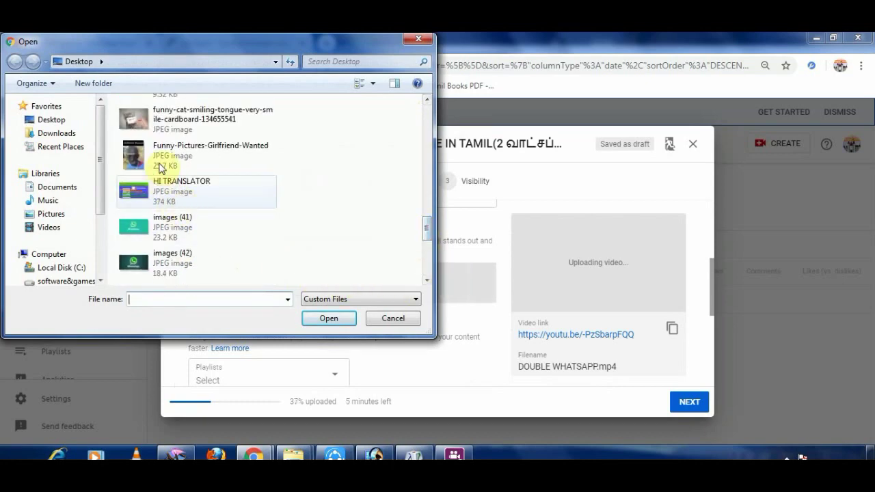
left_click(147, 131)
key("Up")
key("Up")
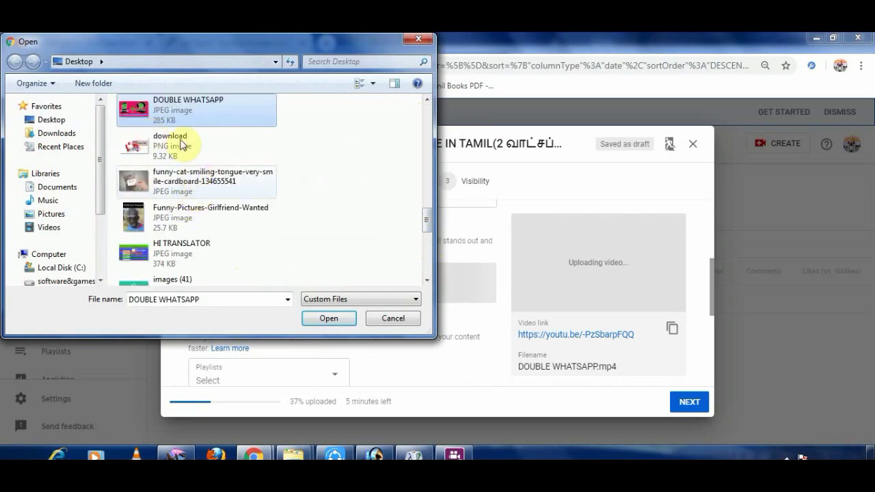
left_click(315, 324)
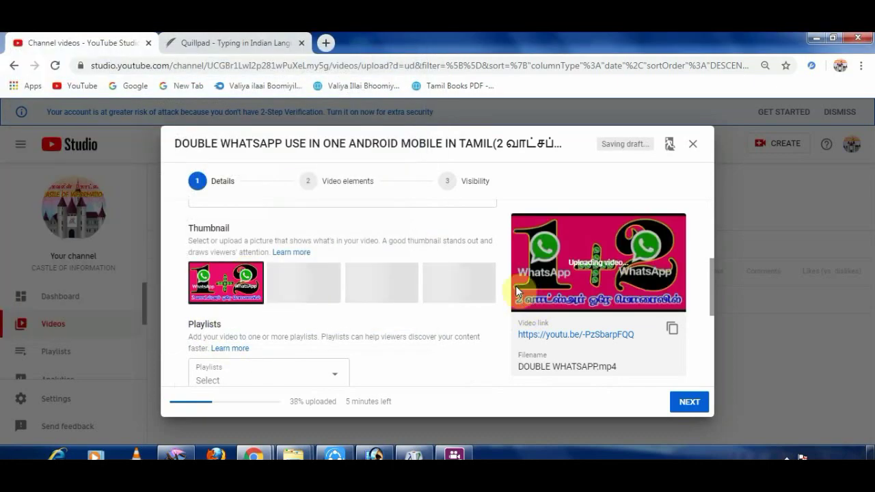
Tick WHATSAPP TRICKS and ANDROID TIPS AND TRICKS in the Playlists dropdown and confirm
scroll(203, 334, "down", 2)
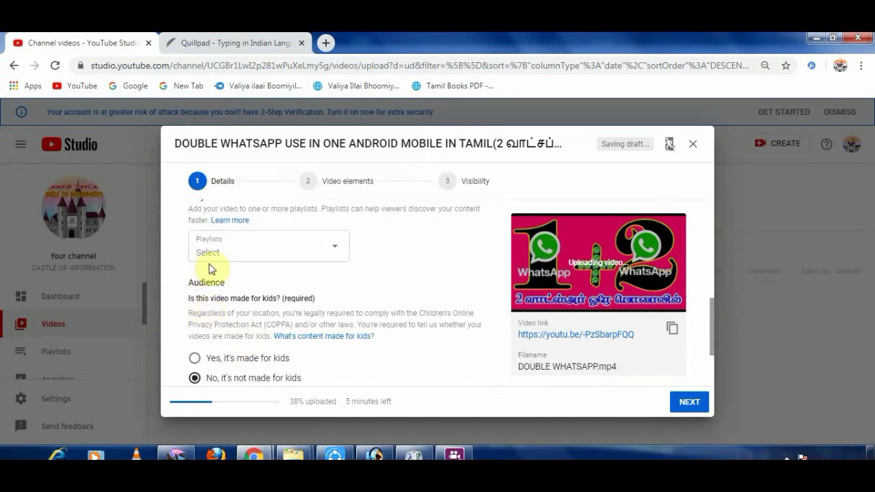
left_click(319, 246)
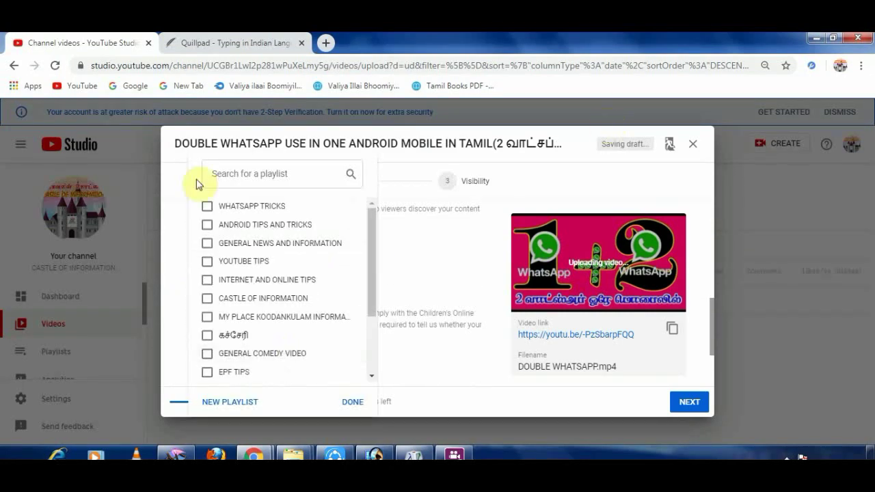
left_click(207, 206)
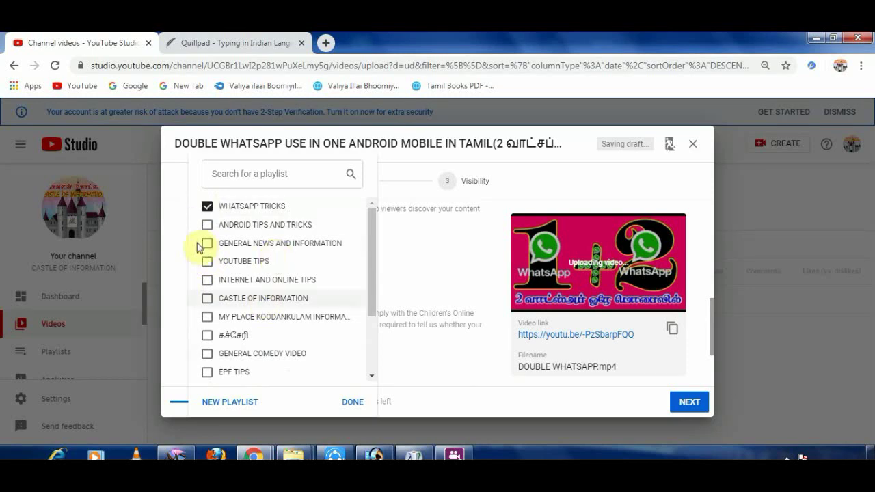
left_click(208, 226)
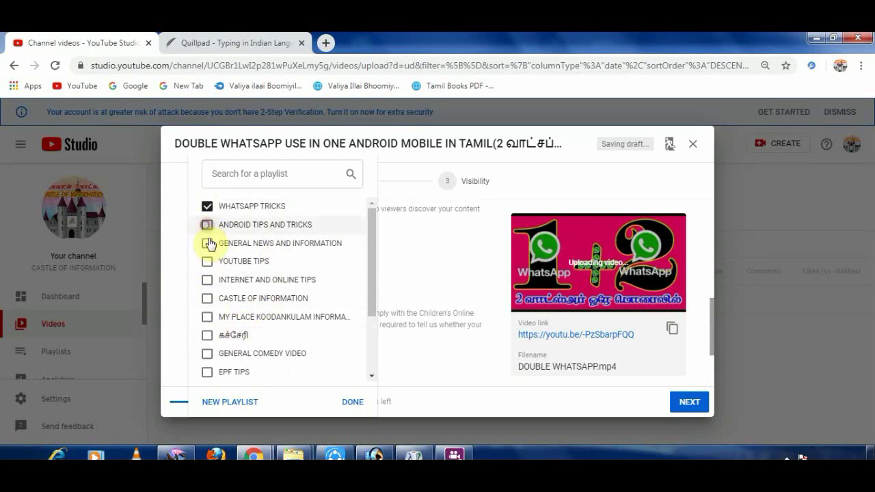
left_click(351, 402)
scroll(317, 333, "down", 2)
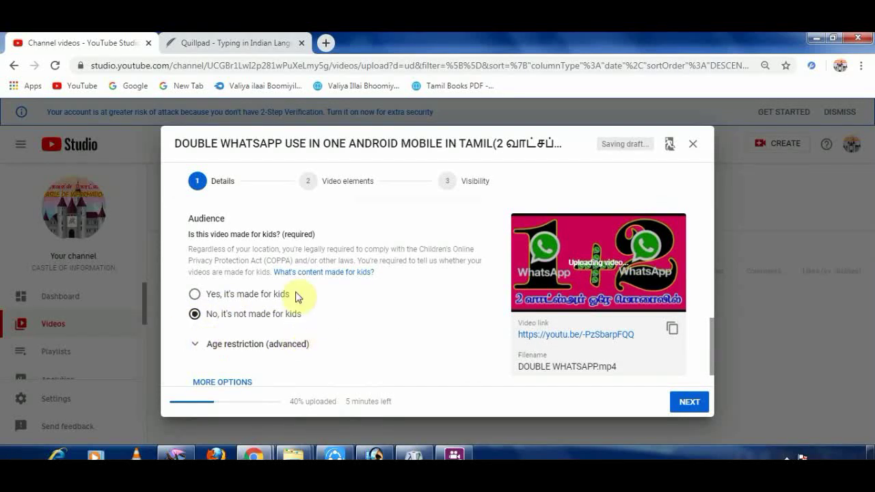
Mark the video as not made for kids and keep it unrestricted for adults
left_click(193, 311)
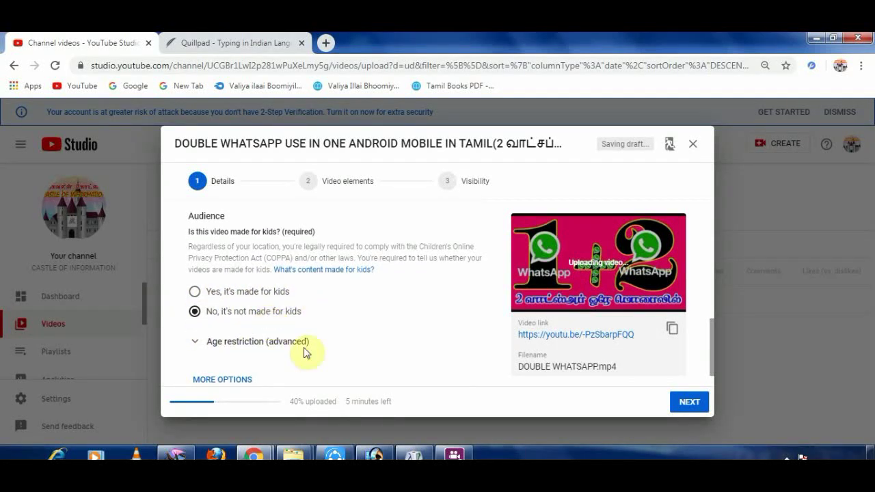
scroll(304, 347, "down", 1)
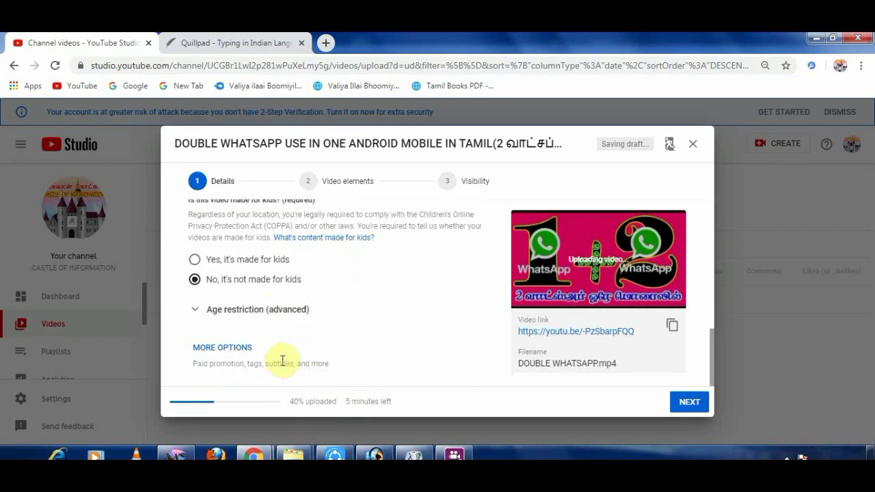
left_click(231, 311)
scroll(260, 376, "down", 2)
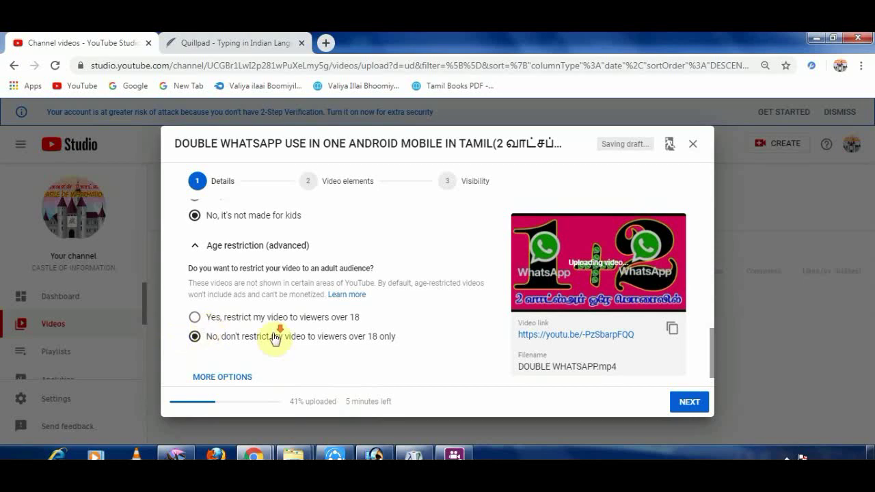
scroll(259, 342, "down", 1)
Set the video language to Tamil under More options
left_click(225, 347)
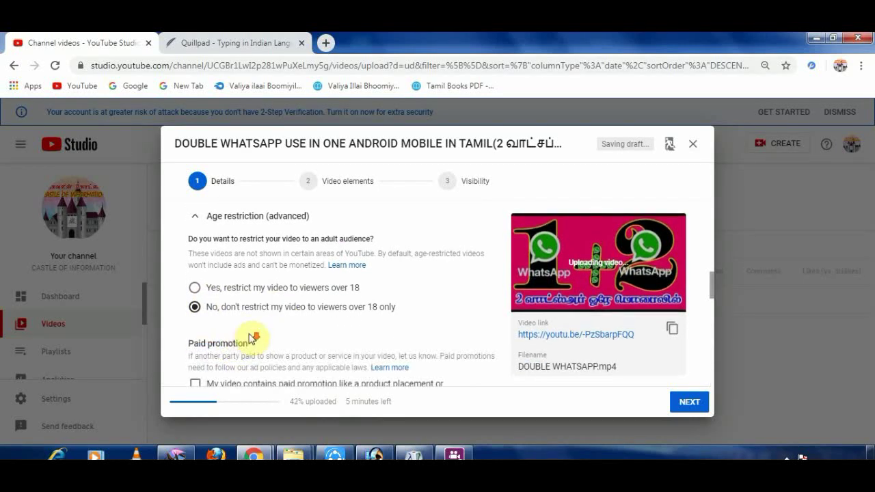
scroll(250, 335, "down", 3)
scroll(246, 300, "down", 2)
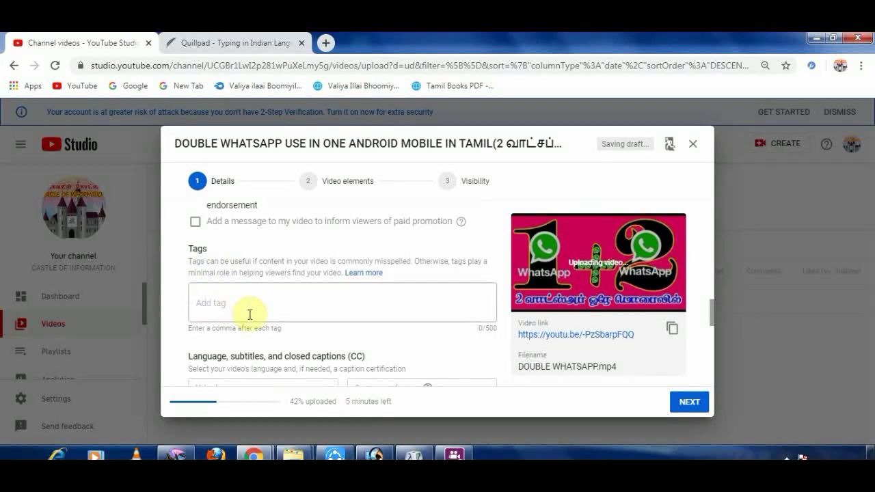
scroll(270, 345, "down", 2)
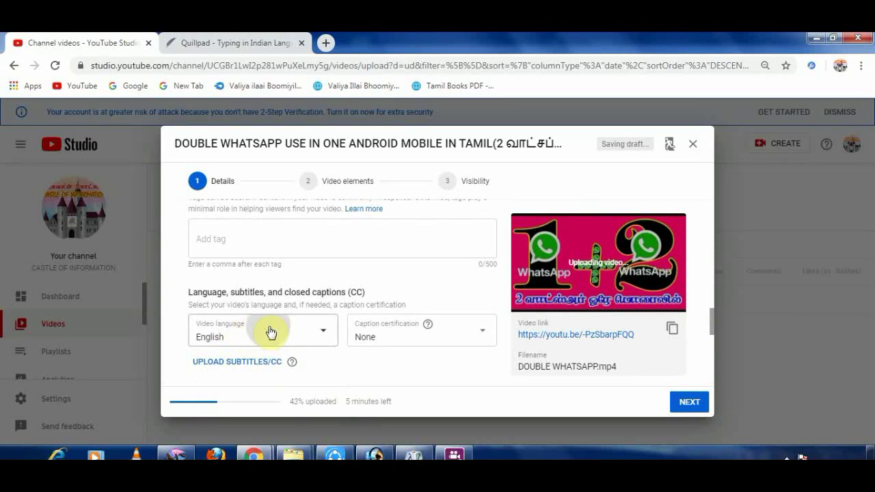
left_click(269, 332)
scroll(253, 280, "down", 10)
left_click(225, 228)
scroll(307, 361, "down", 1)
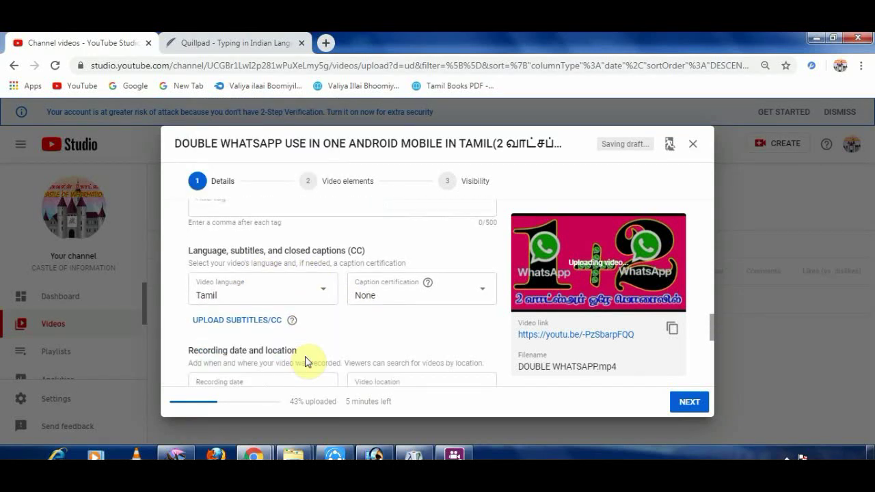
scroll(279, 332, "down", 2)
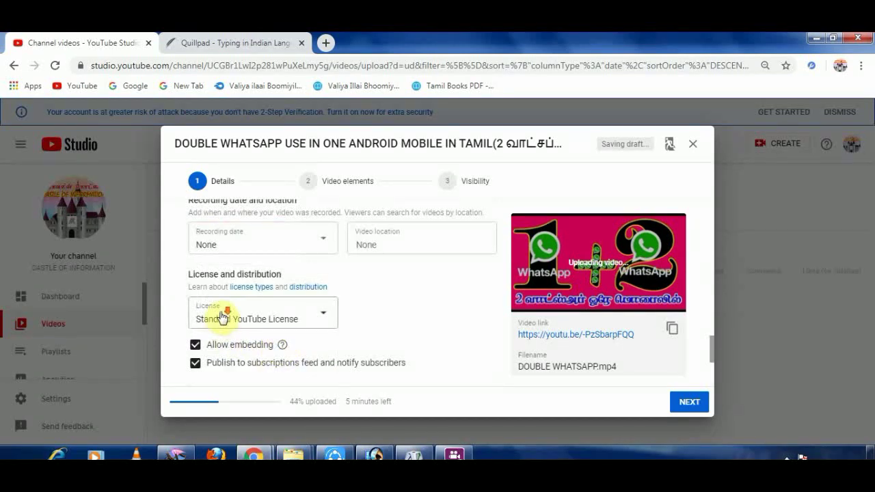
scroll(246, 328, "down", 4)
scroll(273, 342, "down", 1)
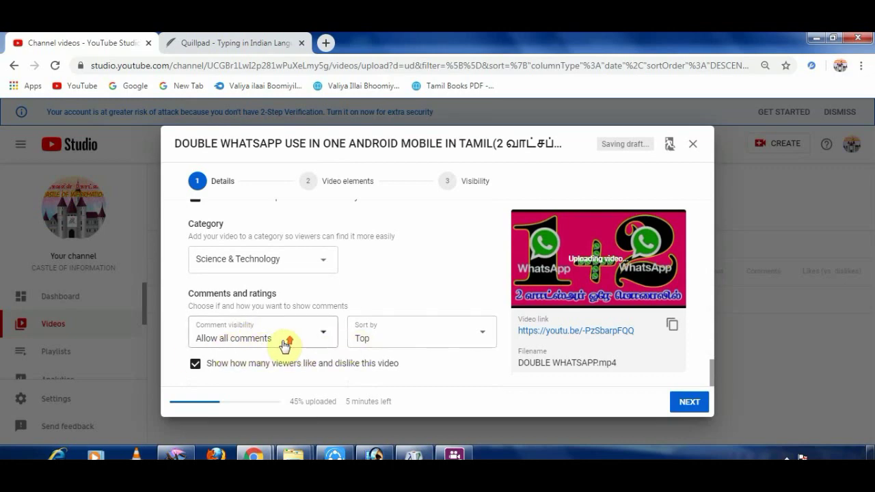
scroll(280, 344, "up", 2)
scroll(281, 344, "up", 2)
scroll(281, 345, "up", 3)
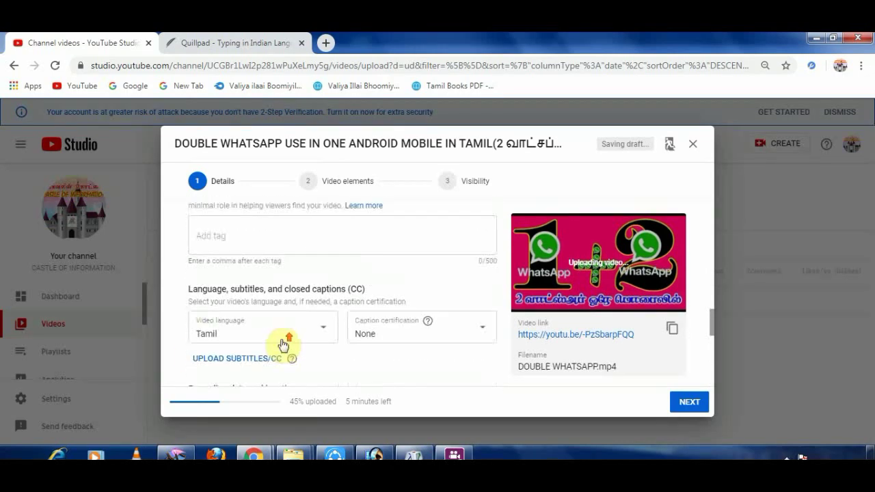
left_click(233, 267)
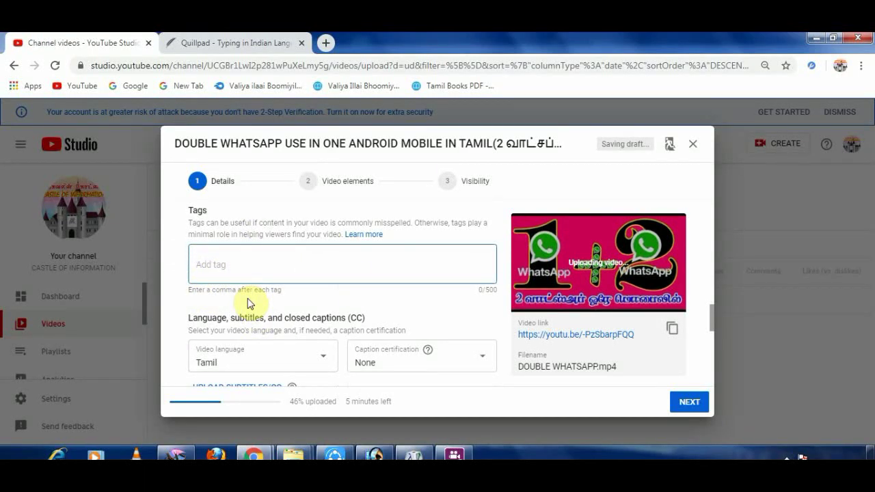
Add tags DOUBLE WHATSAPP USE IN TAMIL, Android-mobile, CASTLE OF INFORMATION, WHATSAPP TRICKS IN TAMIL, YOUTUBE
type("DOUBLE ")
type("WHATSAPP USE")
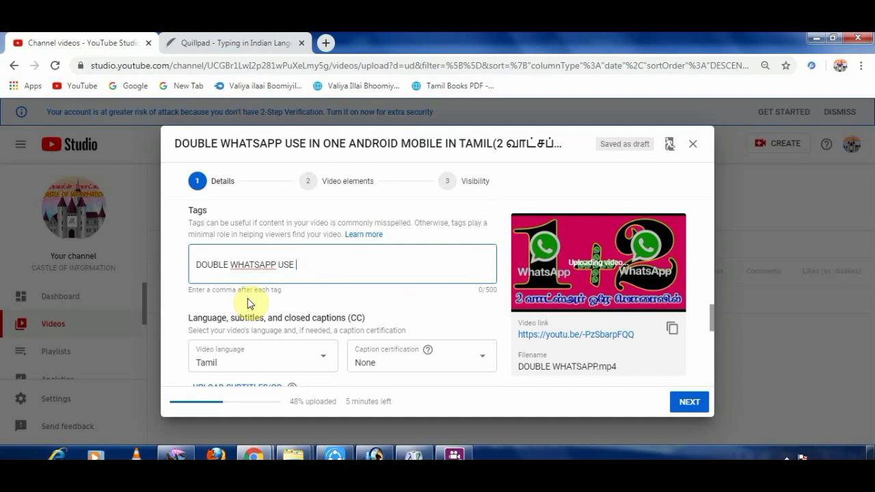
type(" IN TAMIL")
key("Return")
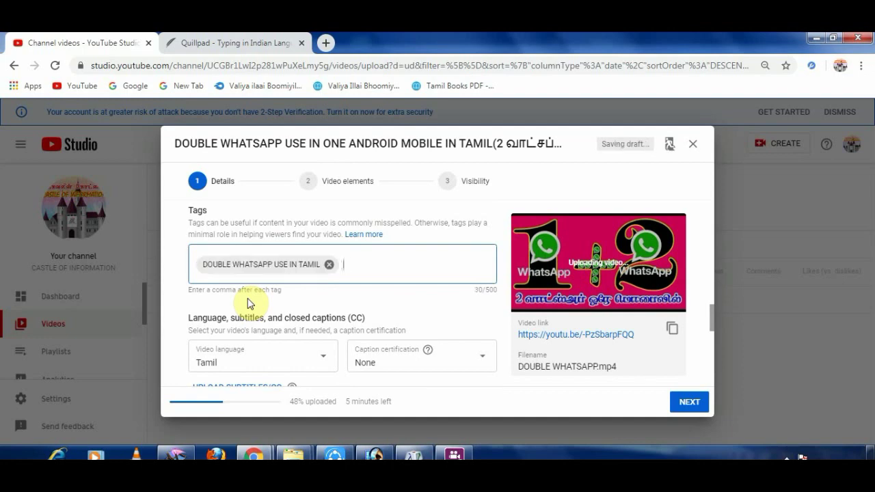
type("WHA")
type("TSAPP USE IN A")
type("NDROI")
type("D MOBILE IN TAMIL")
key("Return")
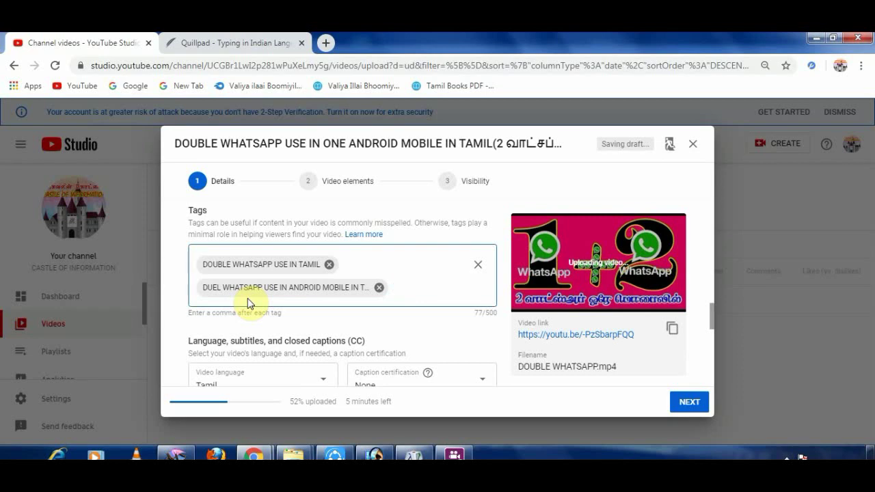
type("CASTLE OF")
type(" INF")
type("OR")
type("MATION")
key("Return")
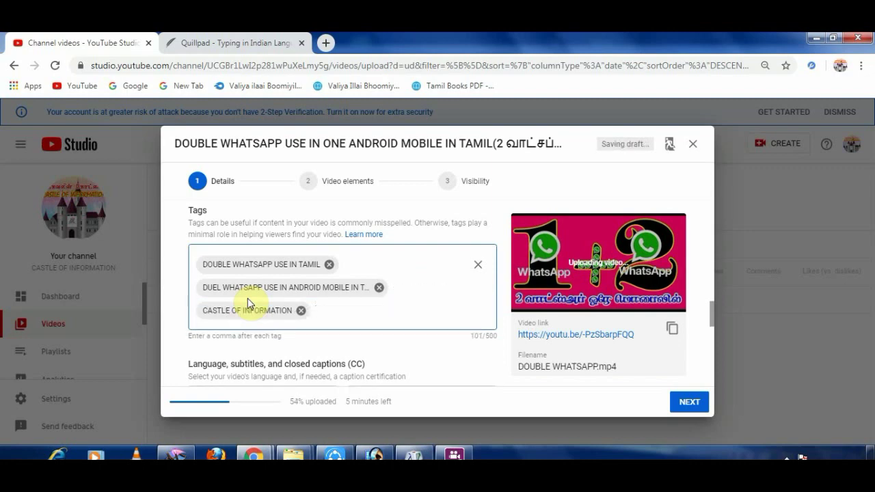
type("WHATSAPP TRICKS IN ")
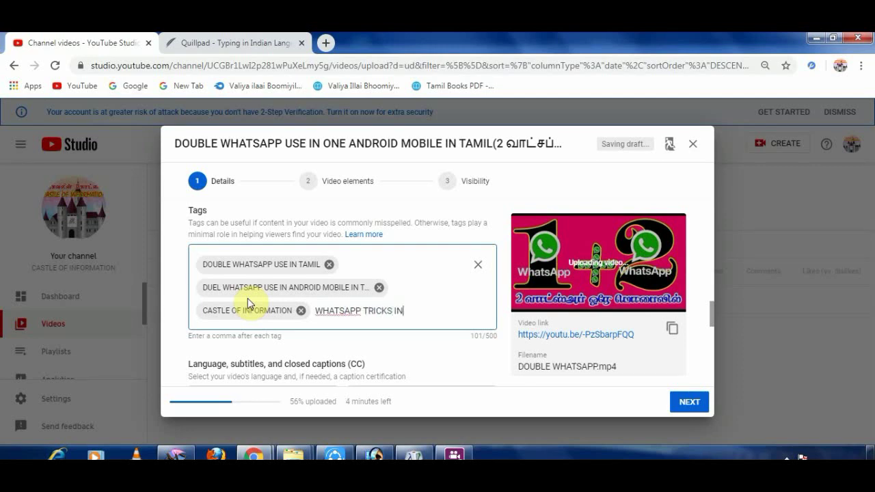
type("TAM")
type(",YOUTUBE,")
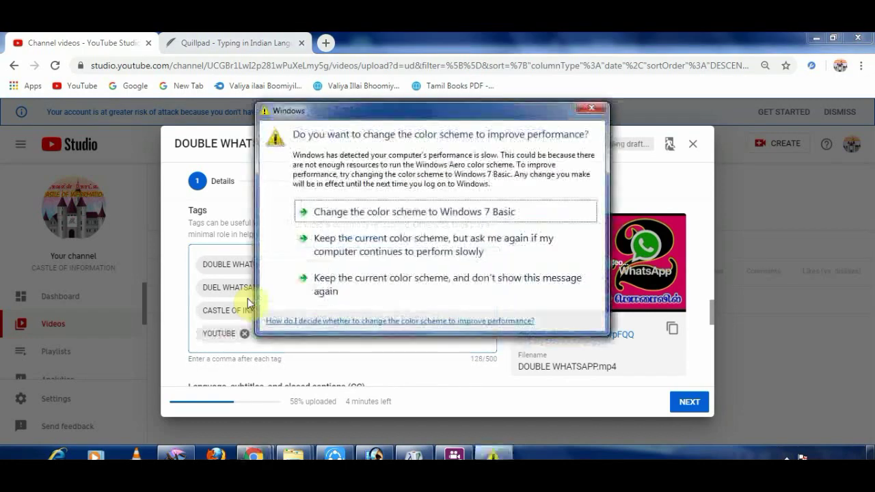
left_click(586, 116)
left_click(317, 339)
type("YOUTU")
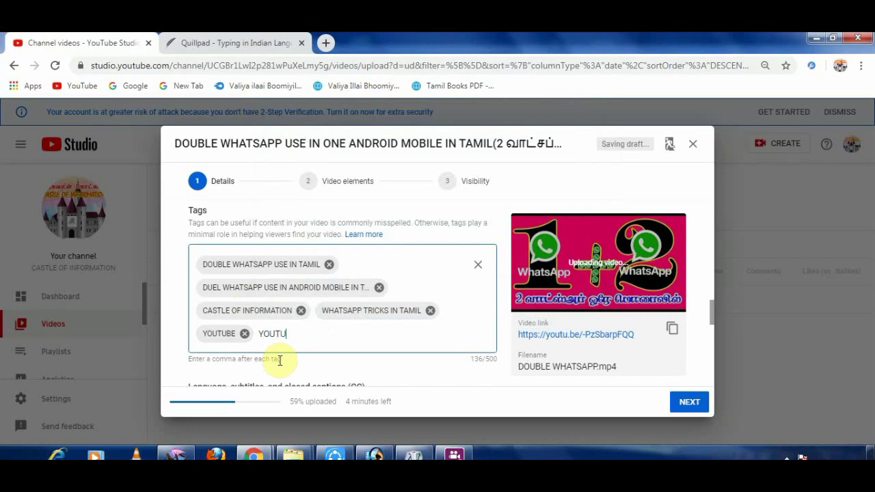
Add the tags YOUTUBE VIDEOS IN TAMIL and TWO WHATSAPP
type("BE VIDEOS")
type(" IN TAMIL")
key("Return")
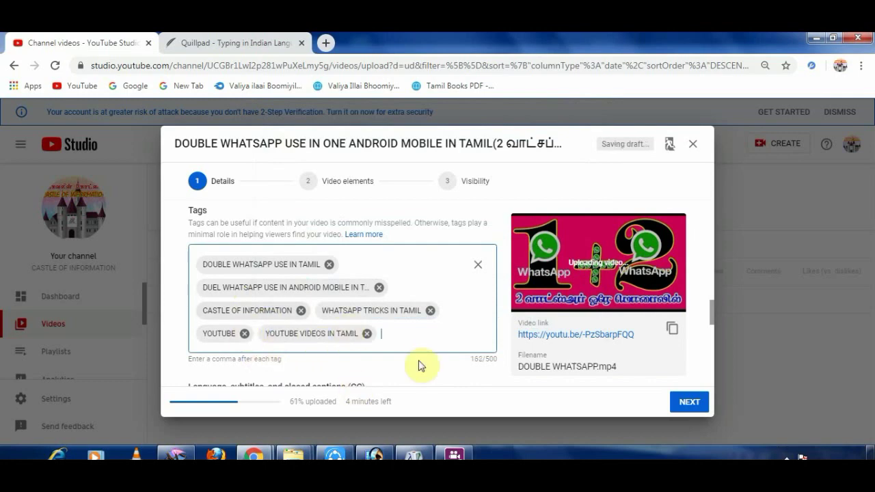
type("HATSA")
type("PP")
left_click(385, 340)
type("TWO")
key("Return")
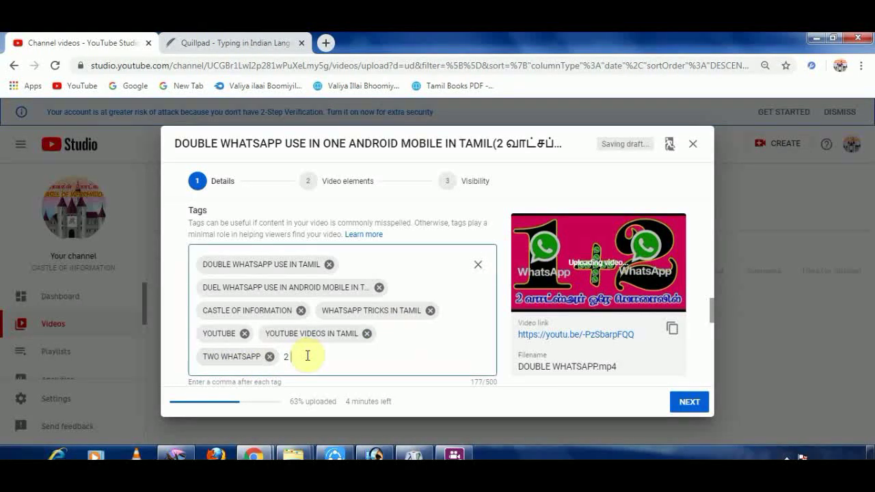
Add two more WhatsApp tags about using another number and two WhatsApps on one mobile
type("W")
type("HATSAPP USE")
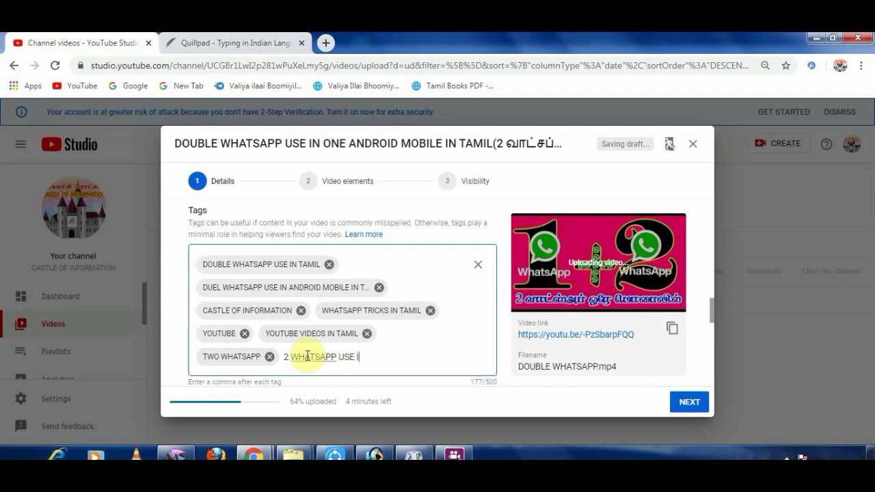
type("ING")
type("LE MON")
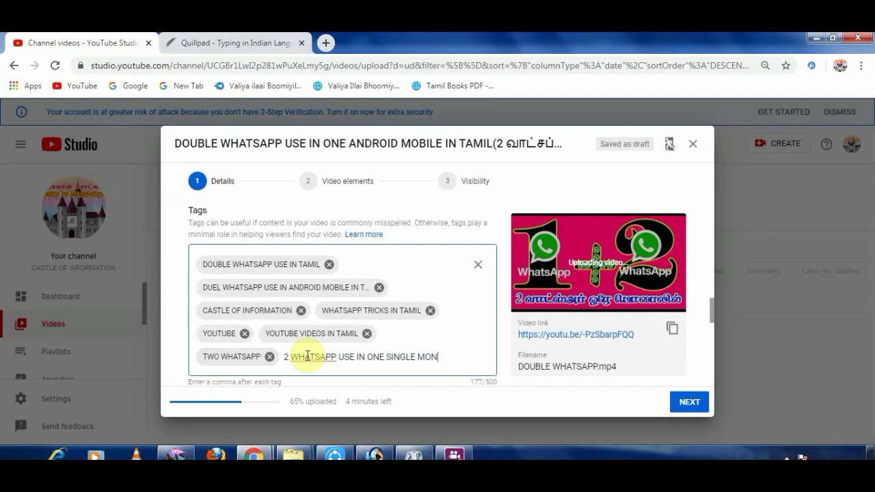
type("BIKL")
type("IN TAMIL")
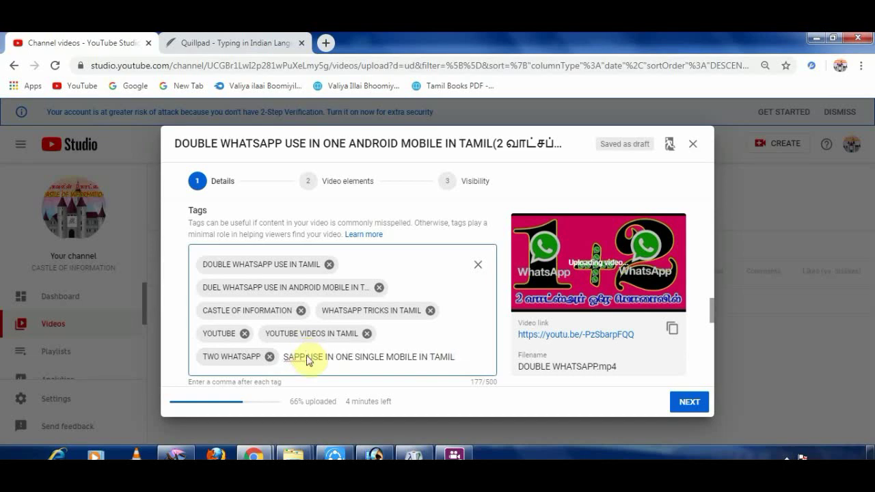
key("Return")
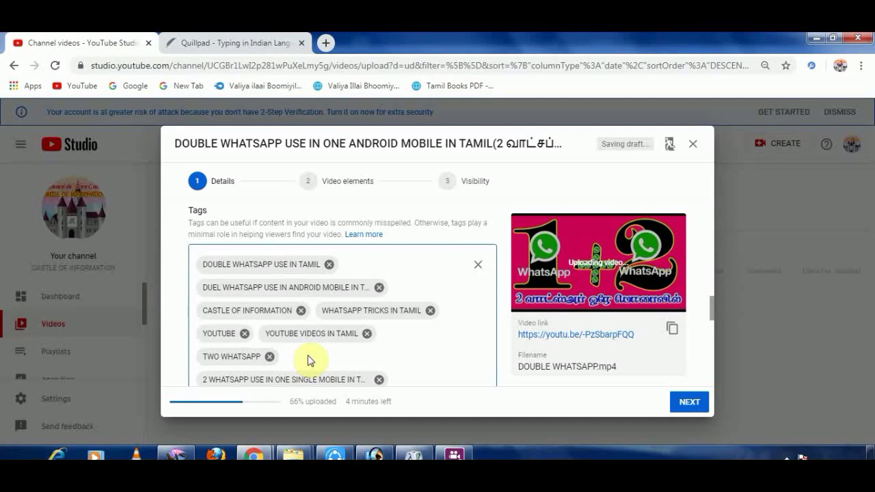
left_click(397, 377)
type("N")
type("HER")
type("NUMBER")
type(" WHATSAPP USED IN ONE MOB")
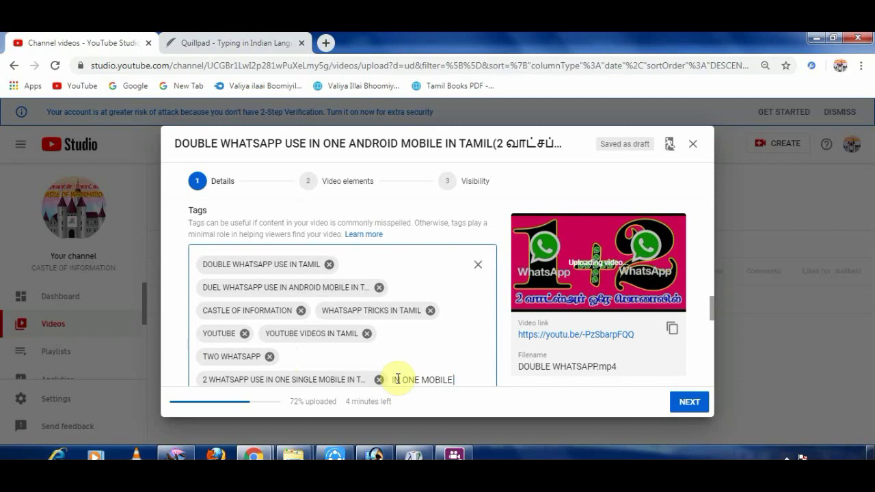
key("Return")
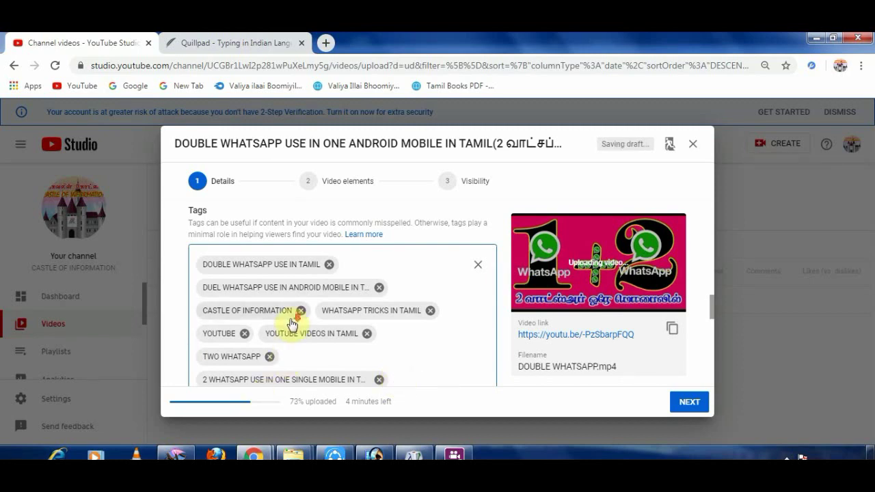
Add the WHATSAPP TIPS IN TAMIL, WHATSAPP USE and TRIPLE WHATSAPP USE IN TAMIL tags
scroll(410, 349, "down", 2)
type("WHATSAPP")
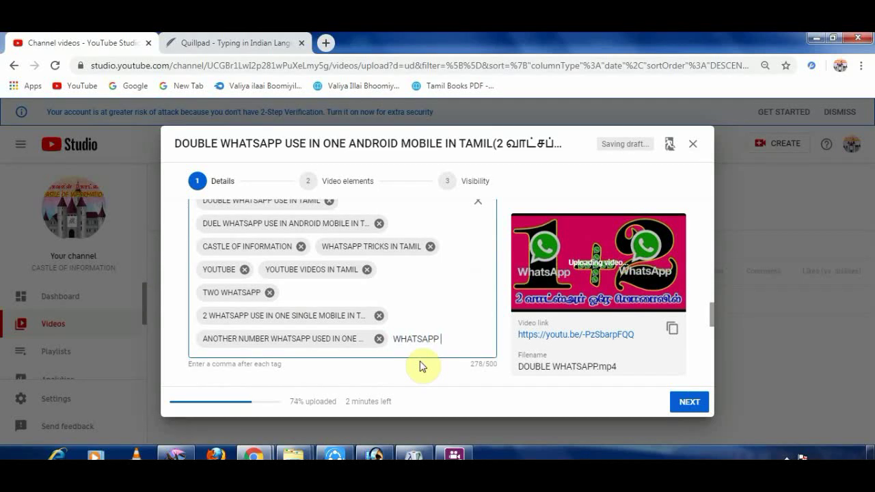
type("TIPS IN TAMIL")
key("Return")
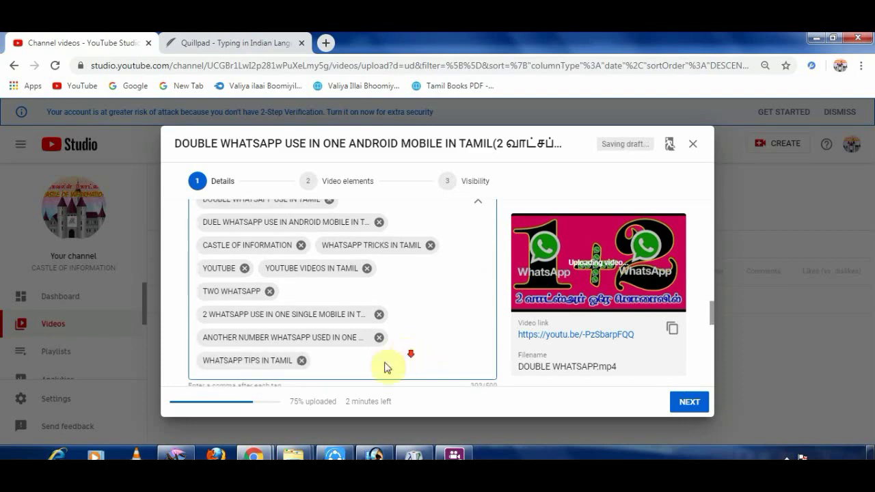
scroll(355, 372, "down", 2)
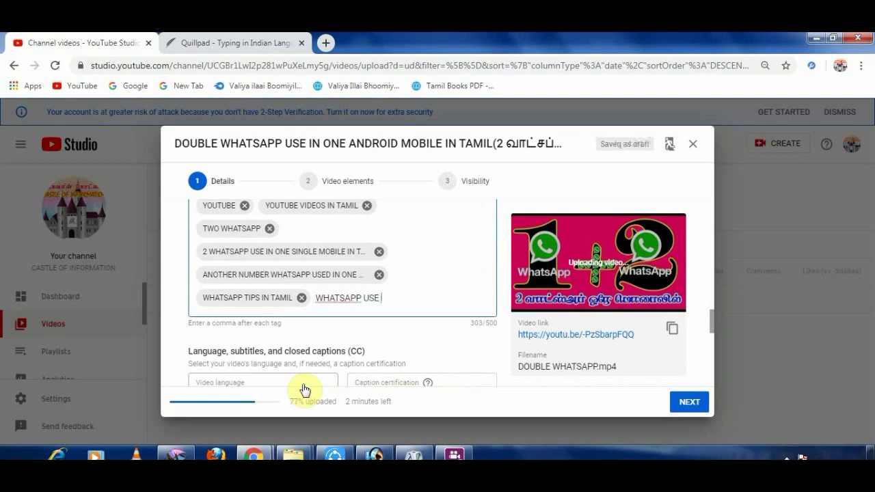
type("WHATSAPP USE")
type(",")
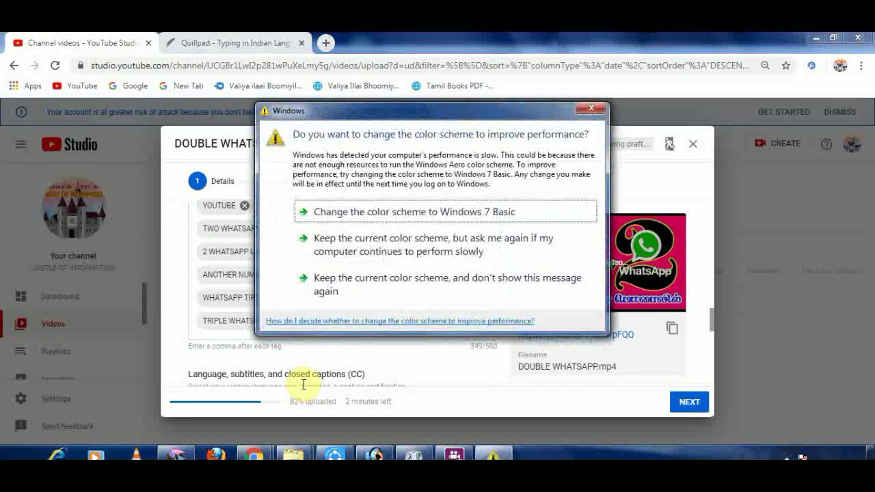
Dismiss the Windows colour-scheme prompt and commit the DOUBLE ANY SOCIAL MEDIA APPLICATION USE tag
left_click(567, 209)
left_click(370, 337)
type("DOUBLE ANY APPLICATION USE")
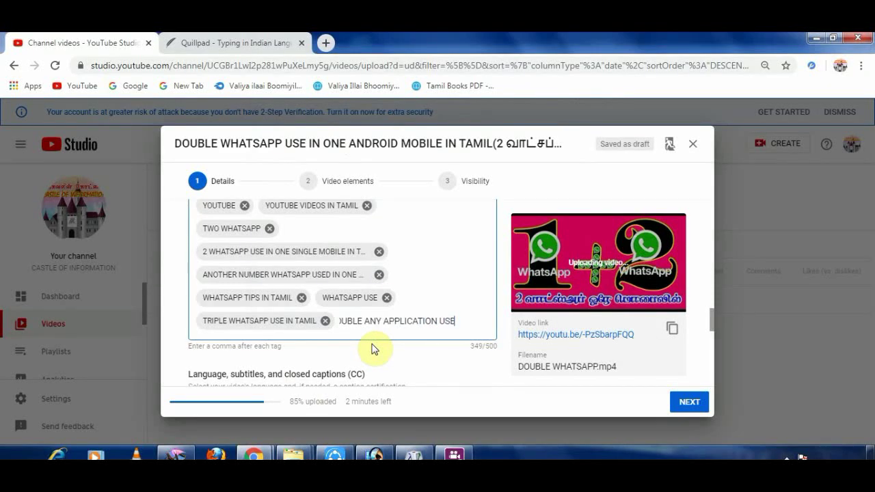
type("IN TAMIL")
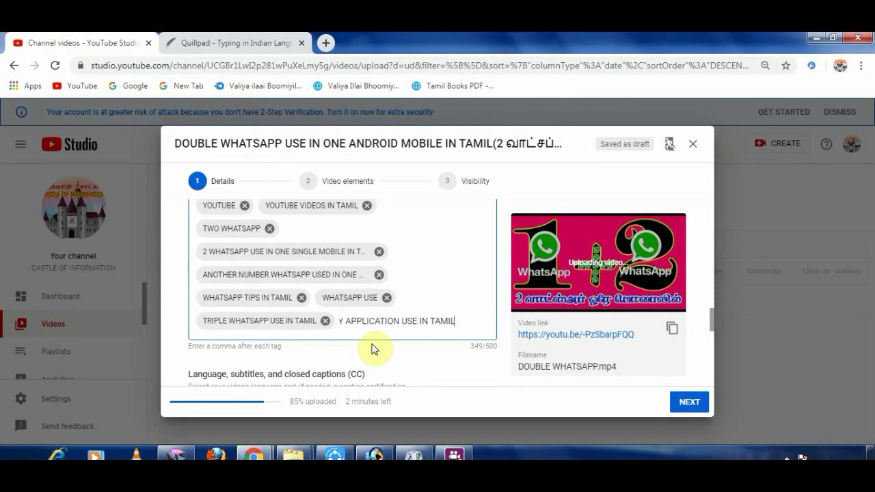
left_click(343, 320)
type("SOCIAL MEDIA")
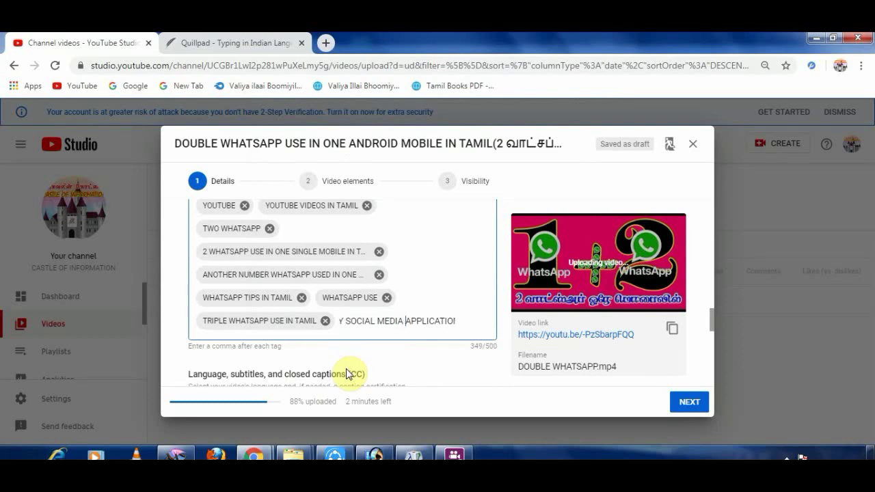
left_click(344, 378)
scroll(357, 328, "down", 2)
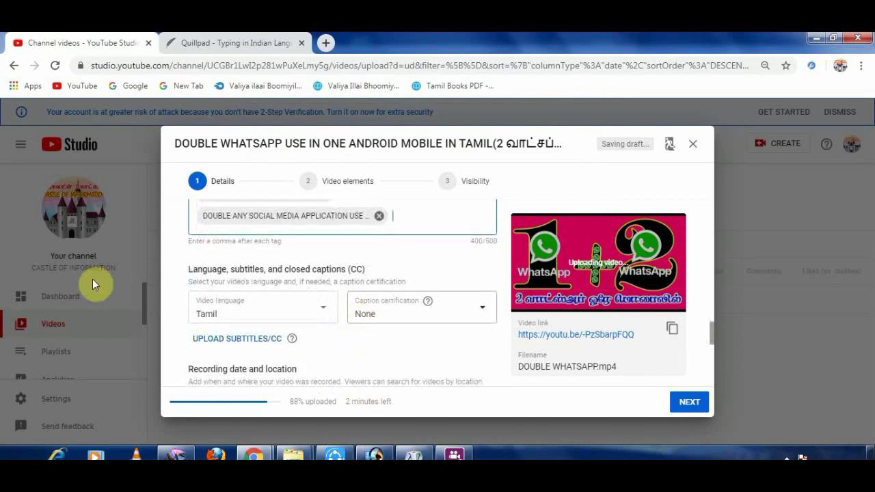
scroll(444, 315, "down", 5)
scroll(478, 328, "down", 2)
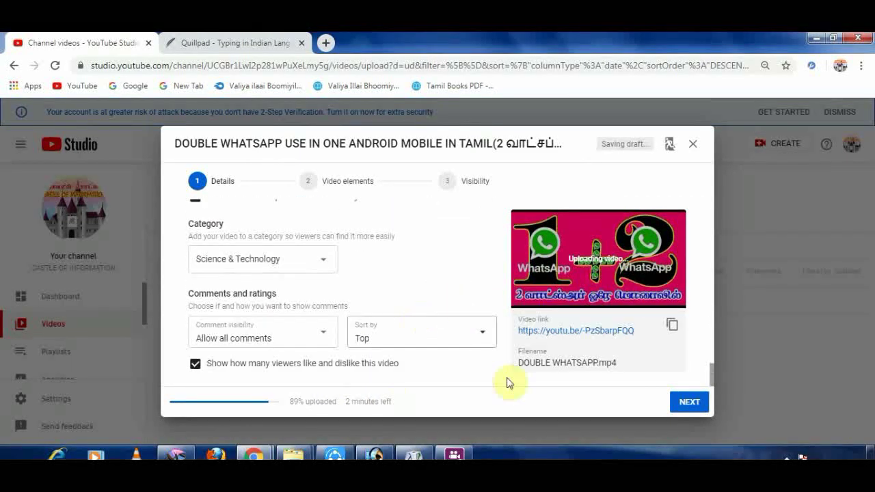
left_click(786, 457)
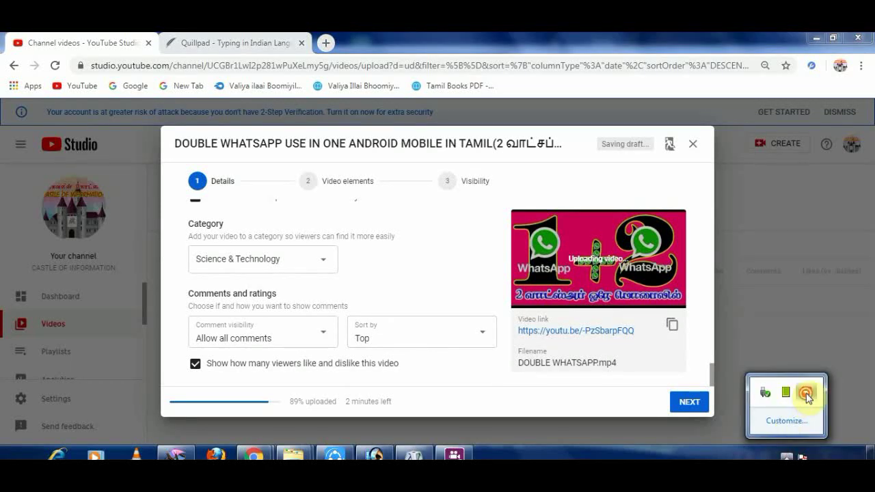
left_click(805, 394)
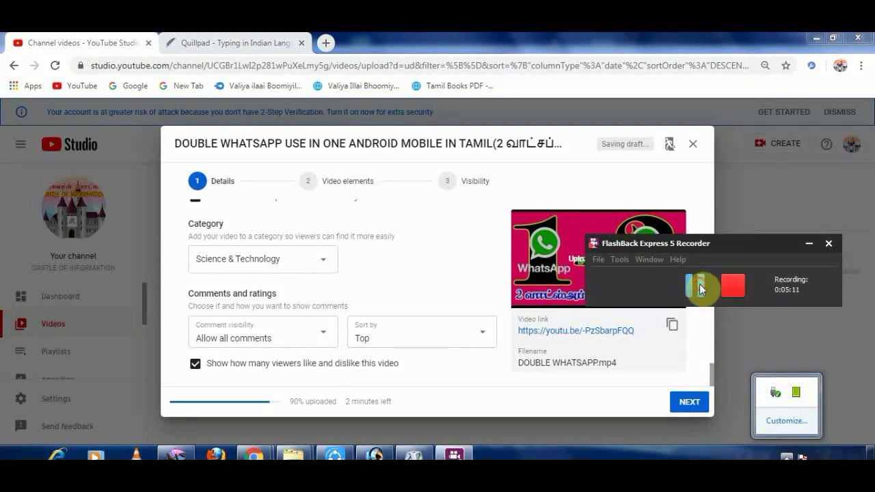
left_click(699, 284)
left_click(809, 242)
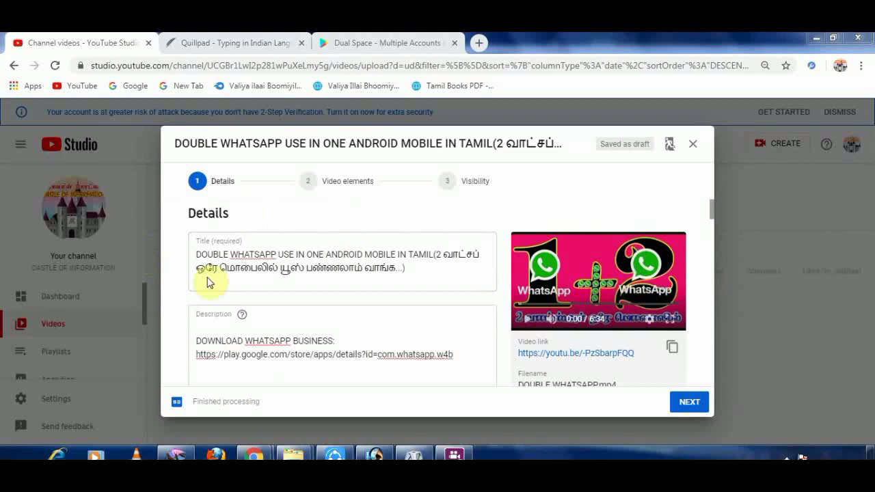
left_click(290, 324)
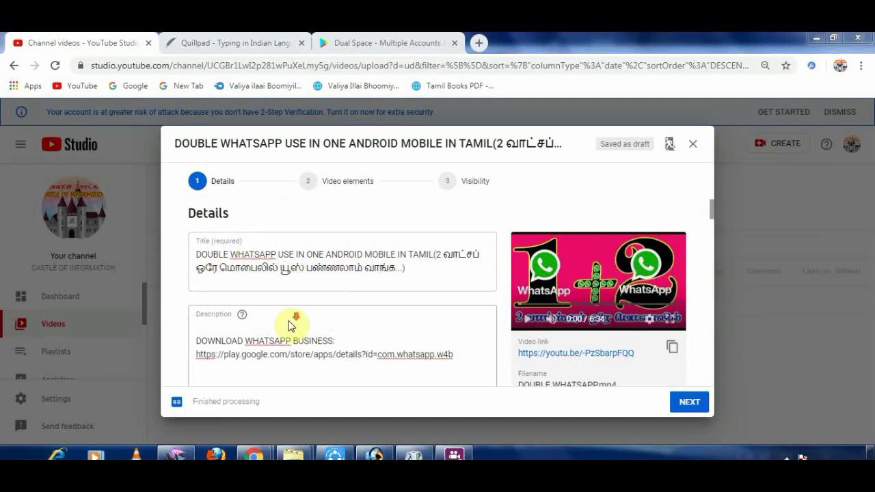
left_click(460, 346)
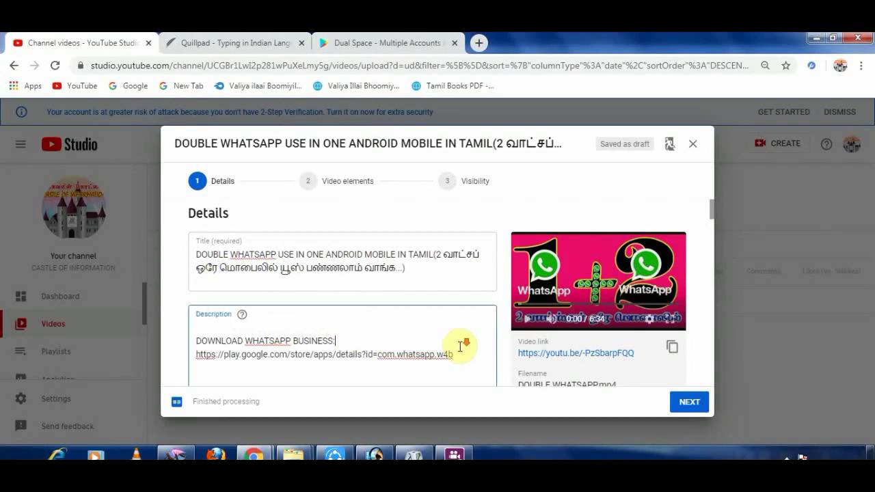
scroll(460, 346, "down", 1)
scroll(443, 346, "down", 2)
scroll(447, 348, "down", 3)
scroll(426, 348, "down", 2)
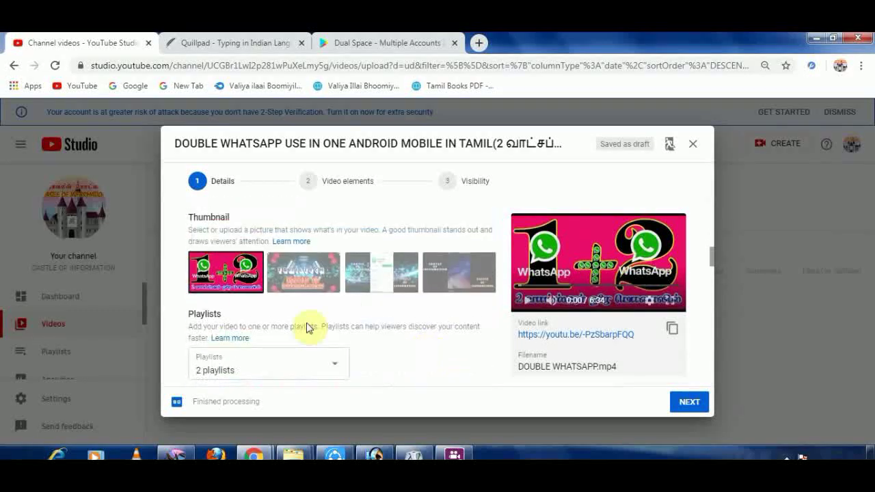
scroll(287, 294, "down", 1)
scroll(306, 328, "down", 3)
scroll(302, 356, "down", 1)
scroll(289, 358, "down", 2)
scroll(270, 343, "down", 3)
scroll(293, 351, "down", 1)
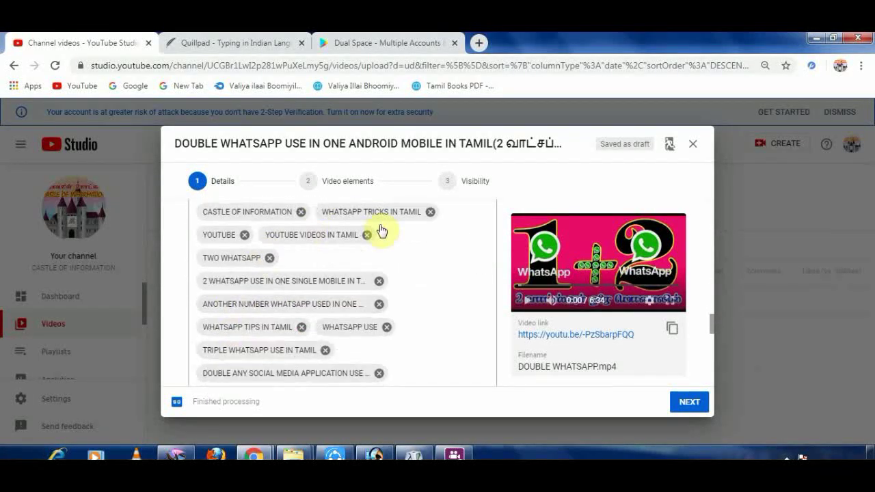
scroll(339, 366, "down", 5)
scroll(345, 359, "down", 3)
scroll(348, 356, "down", 3)
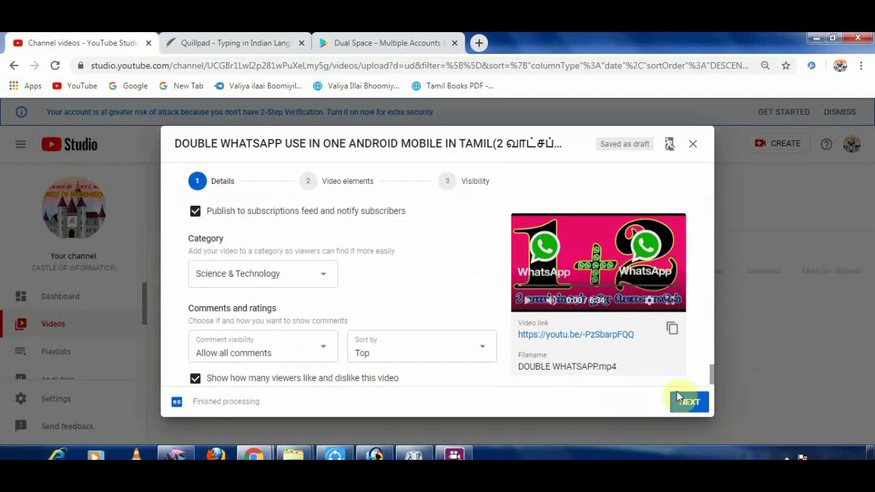
Apply the 1 video, 1 playlist, 1 subscribe end-screen template and open the playlist element's chooser
left_click(687, 401)
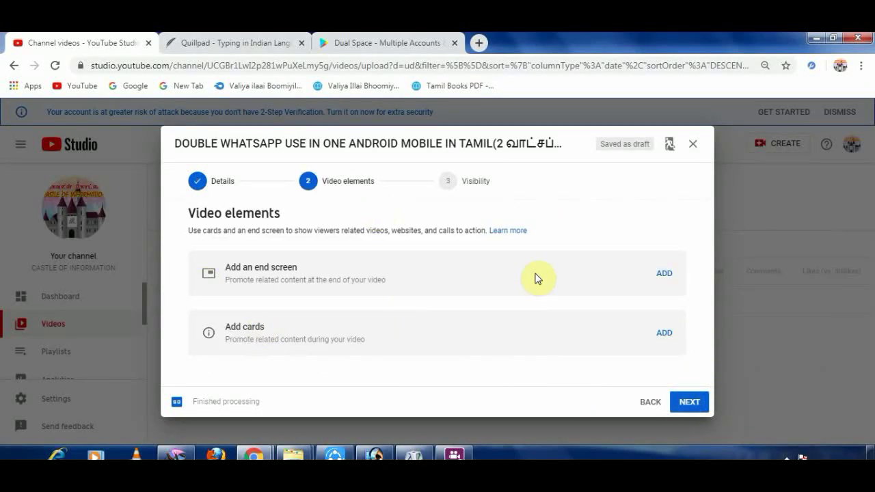
left_click(665, 276)
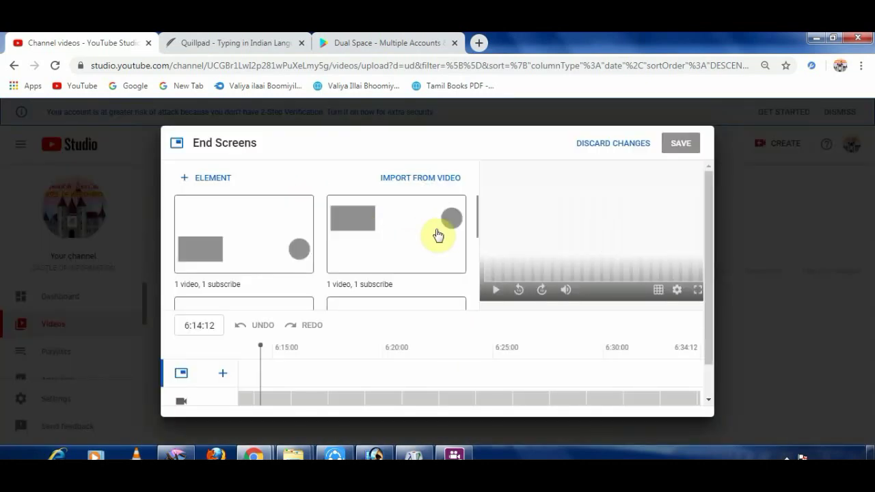
scroll(410, 246, "down", 2)
left_click(387, 257)
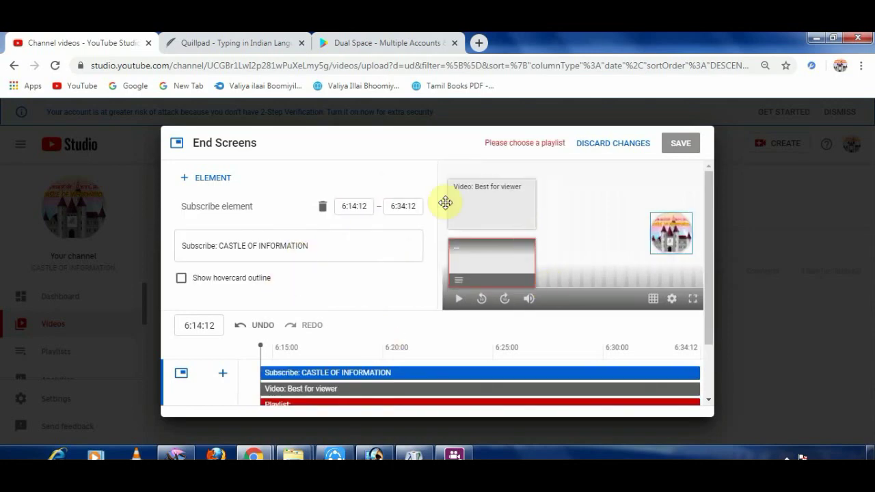
left_click(491, 209)
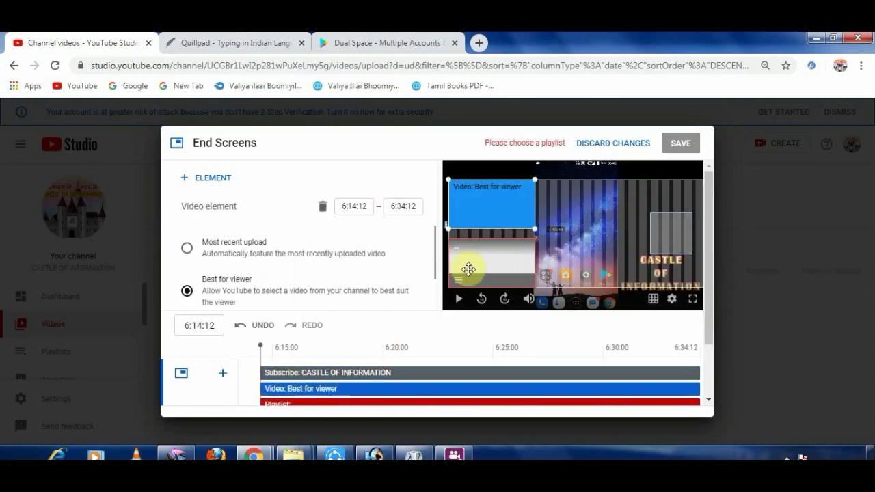
left_click(491, 259)
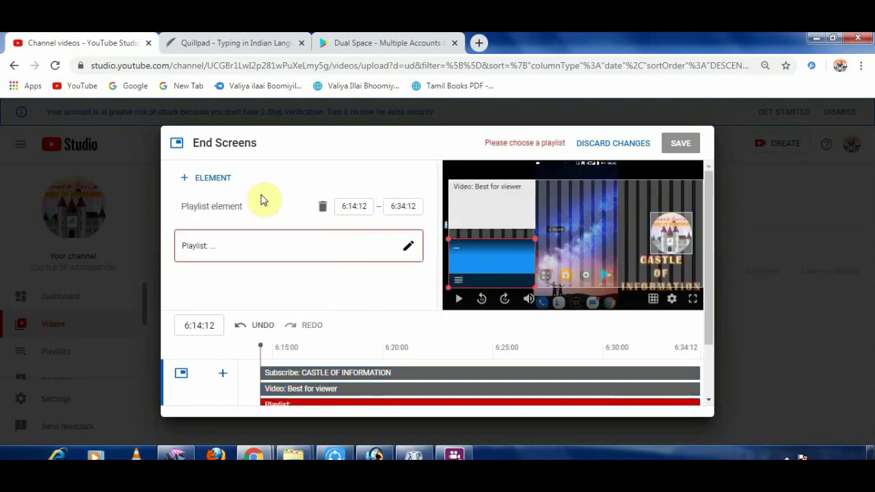
left_click(408, 248)
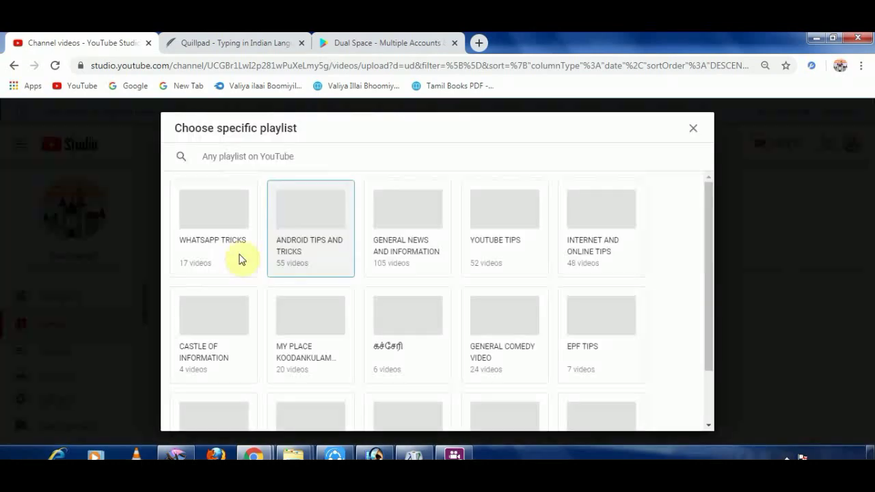
Set the playlist element to WHATSAPP TRICKS and add a second video element at the preview centre
left_click(211, 232)
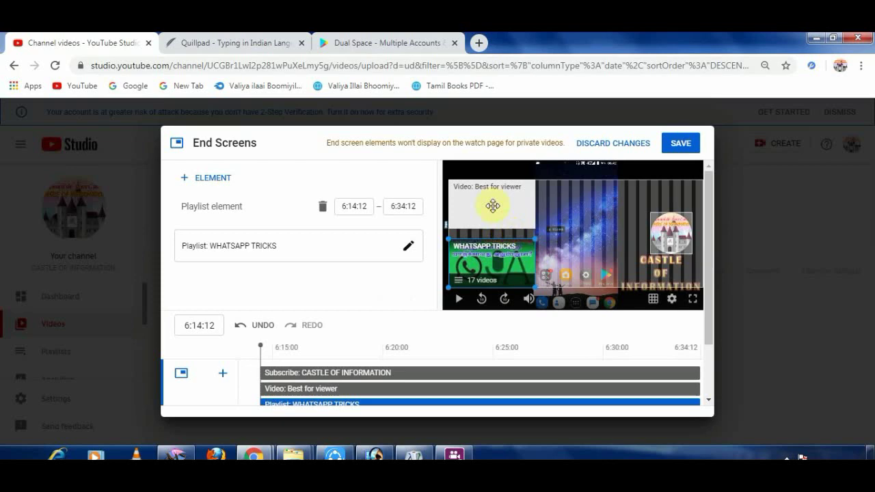
left_click(493, 206)
left_click(215, 181)
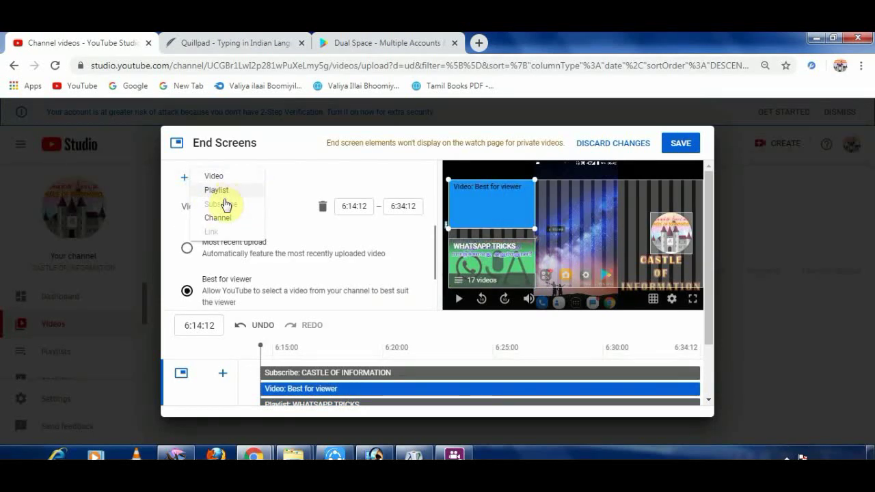
left_click(216, 177)
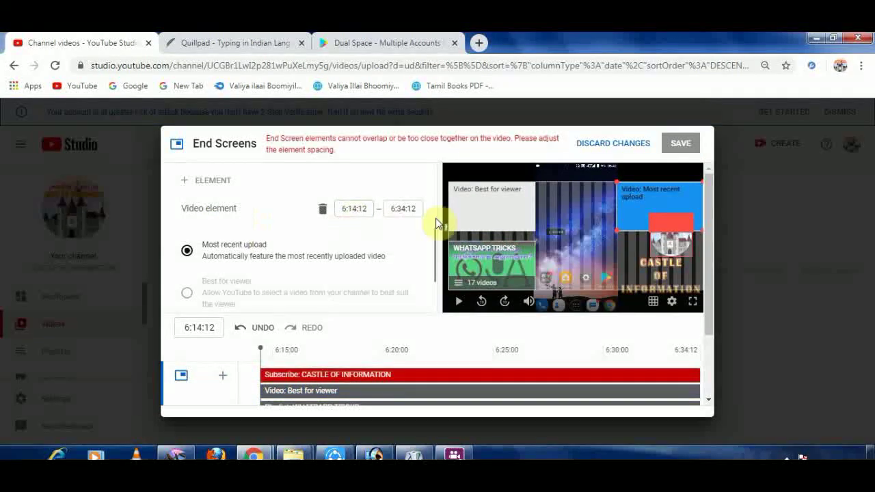
right_click(632, 196)
left_click(623, 191)
left_click_drag(628, 191, 597, 229)
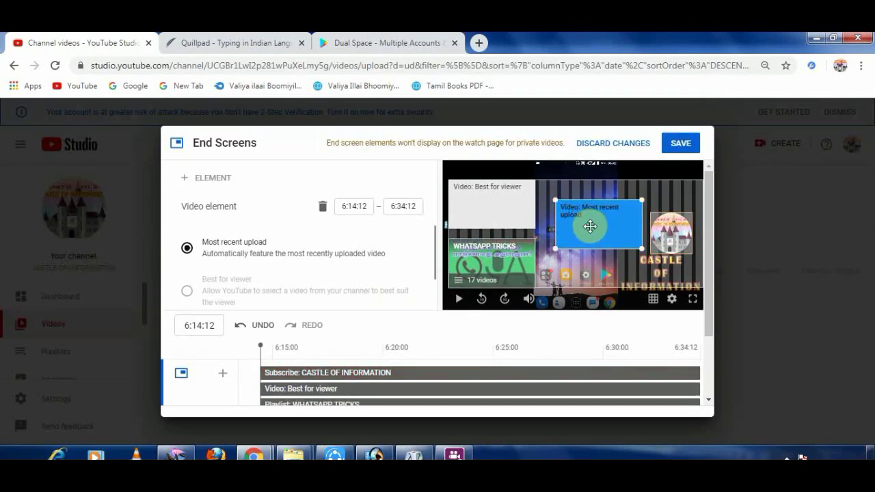
mouse_move(589, 226)
left_mouse_down()
mouse_move(570, 268)
mouse_move(575, 216)
left_mouse_up()
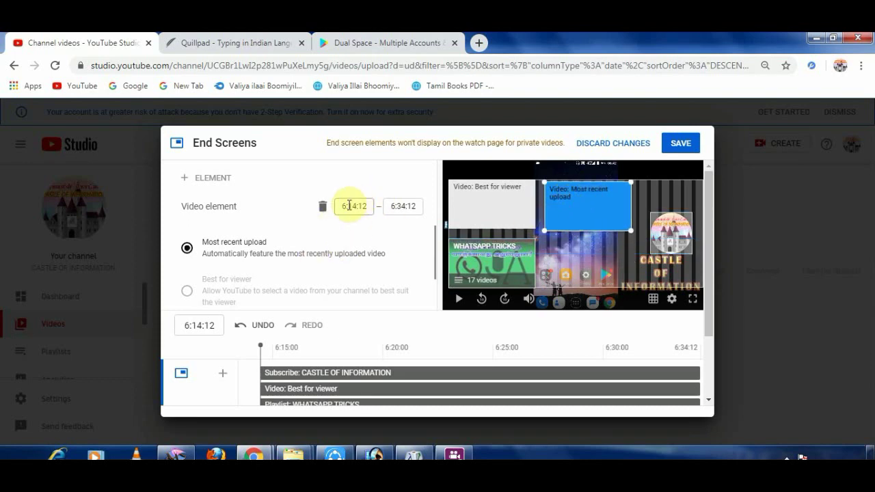
Make the new element feature the channel's first listed video and save the end screen
scroll(243, 246, "down", 1)
scroll(240, 266, "down", 1)
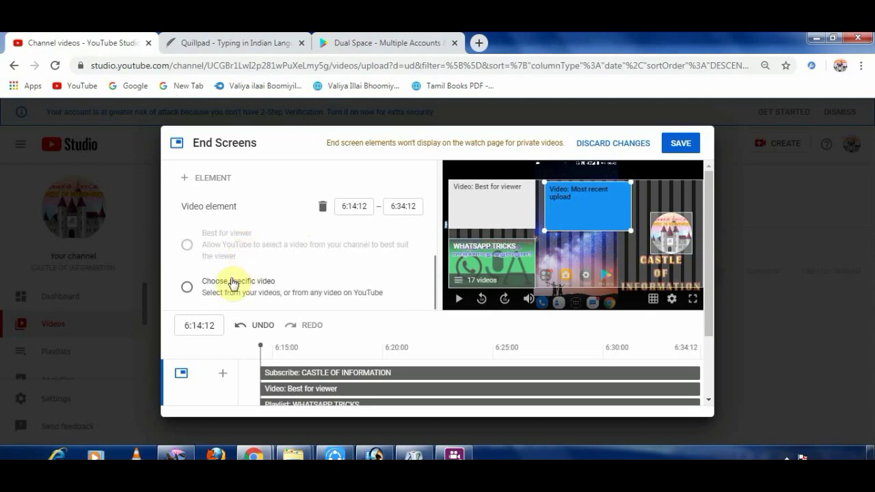
left_click(233, 283)
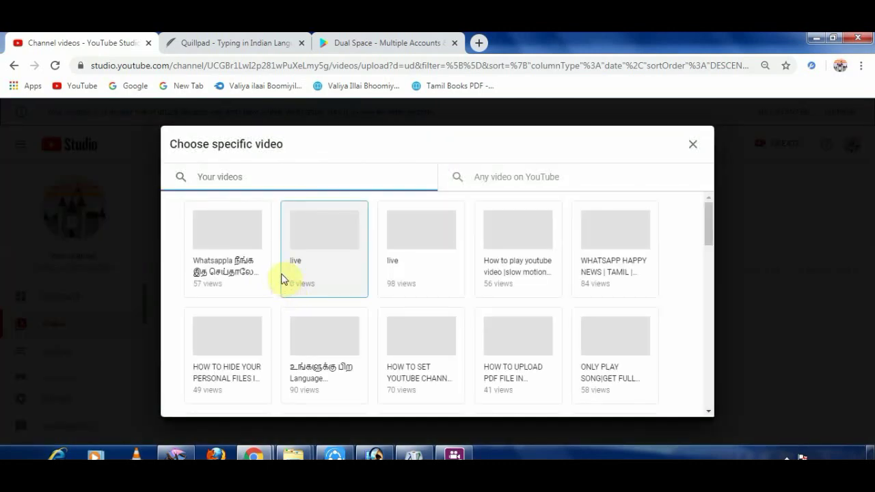
left_click(225, 241)
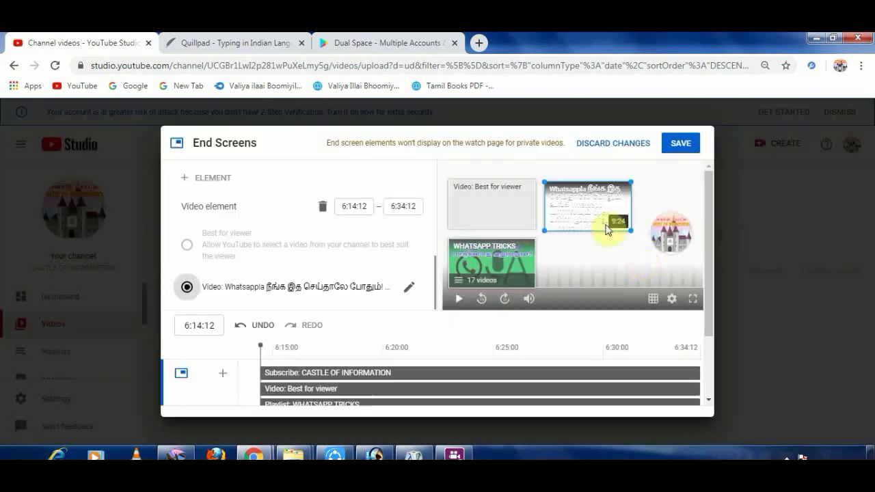
left_click(681, 144)
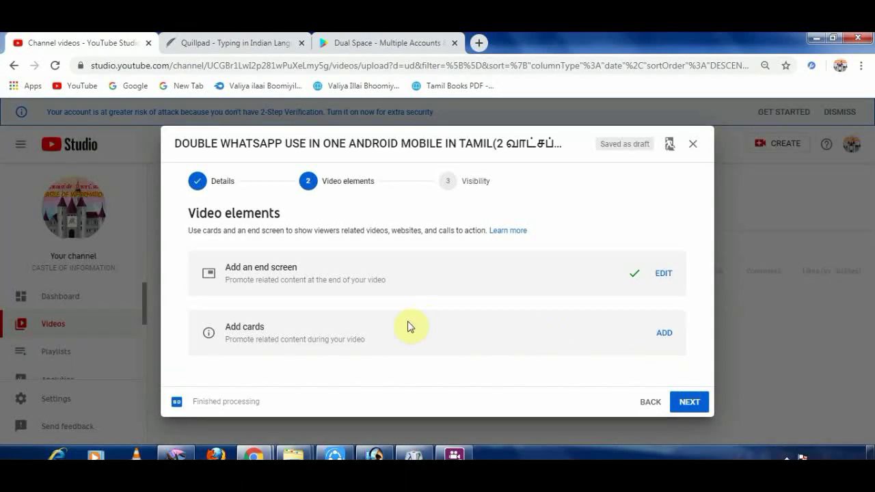
left_click(671, 334)
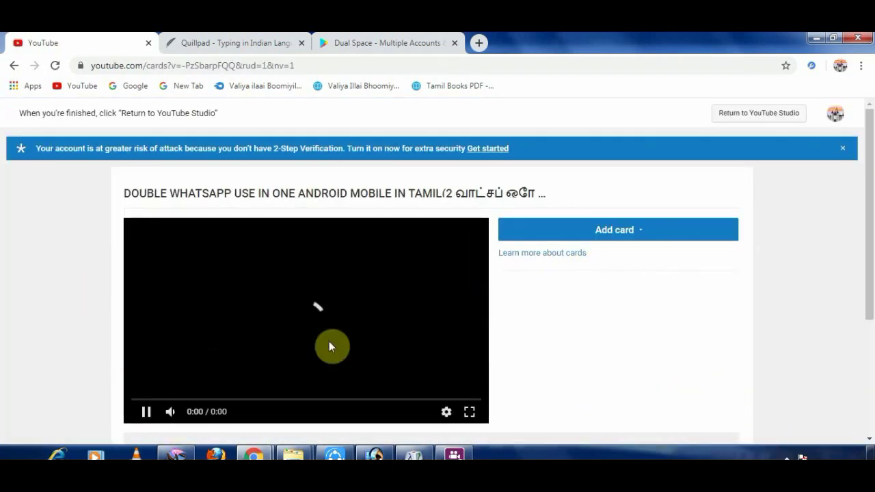
Add a playlist card for CASTLE OF INFORMATION and return to the Video elements step
left_click(147, 413)
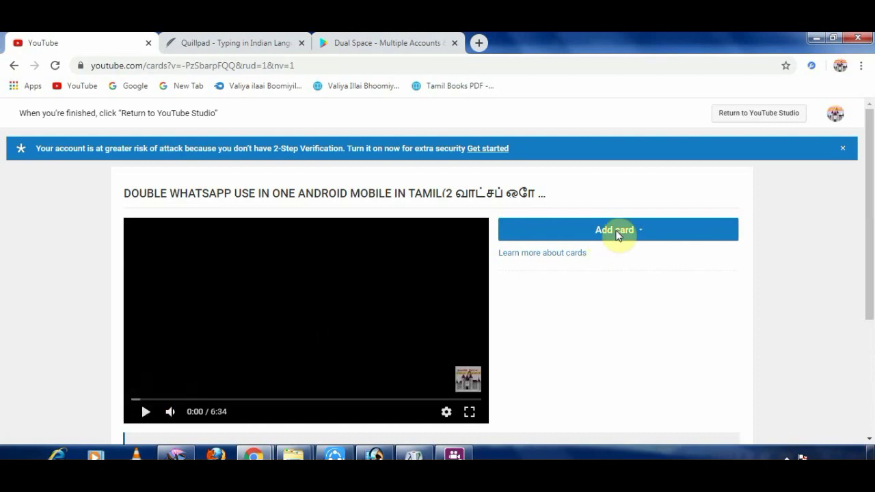
left_click(614, 230)
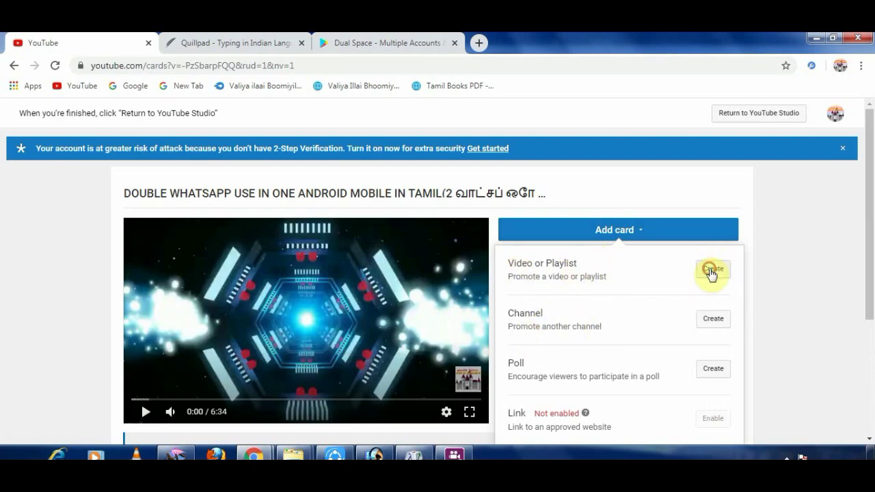
left_click(714, 272)
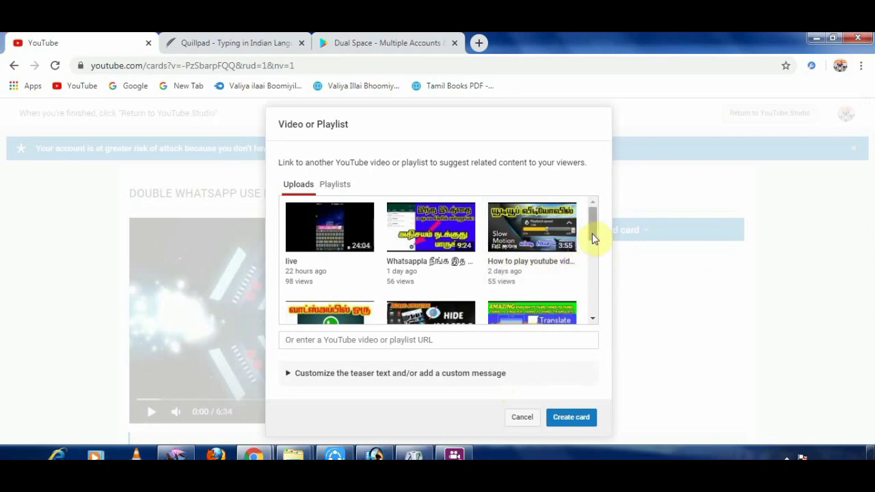
left_click_drag(592, 233, 592, 245)
left_click(332, 185)
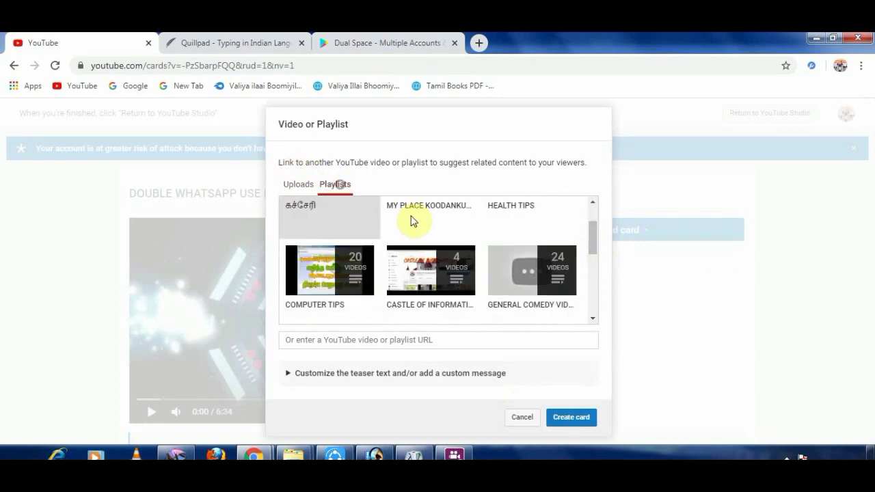
left_click(404, 277)
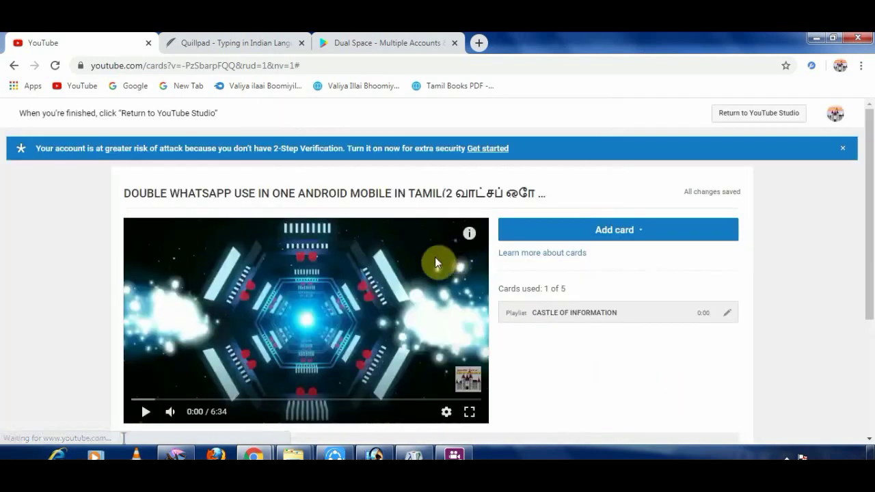
left_click(743, 118)
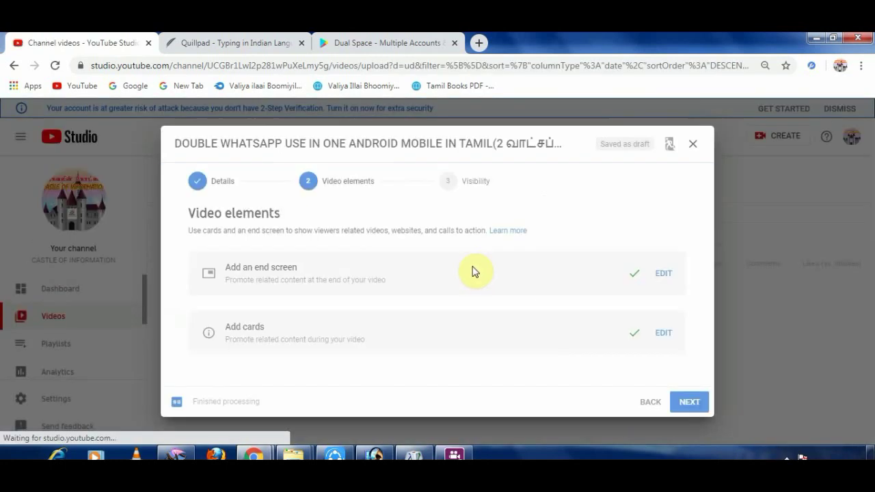
Publish the video as a Public instant Premiere and close the Video published dialog
left_click(688, 405)
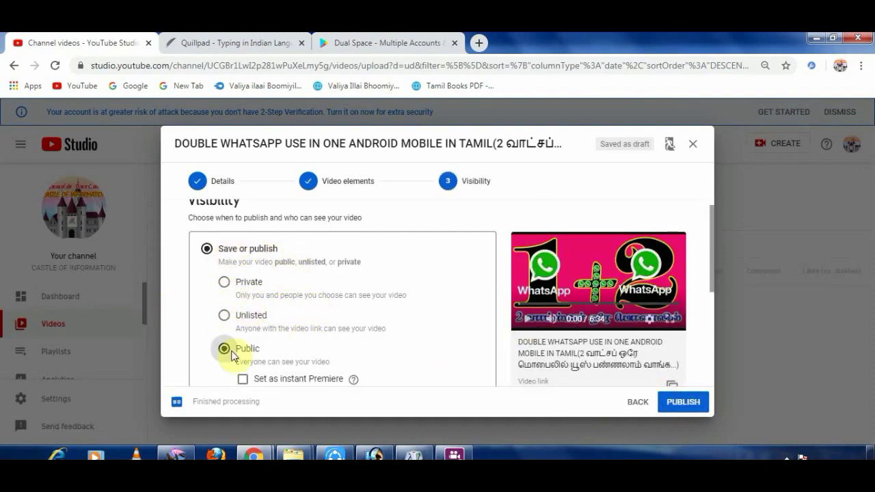
scroll(283, 352, "down", 2)
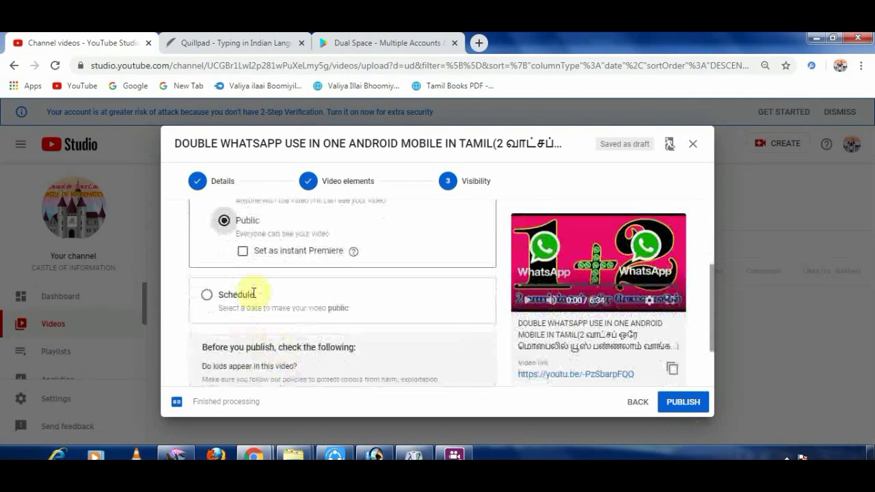
left_click(242, 251)
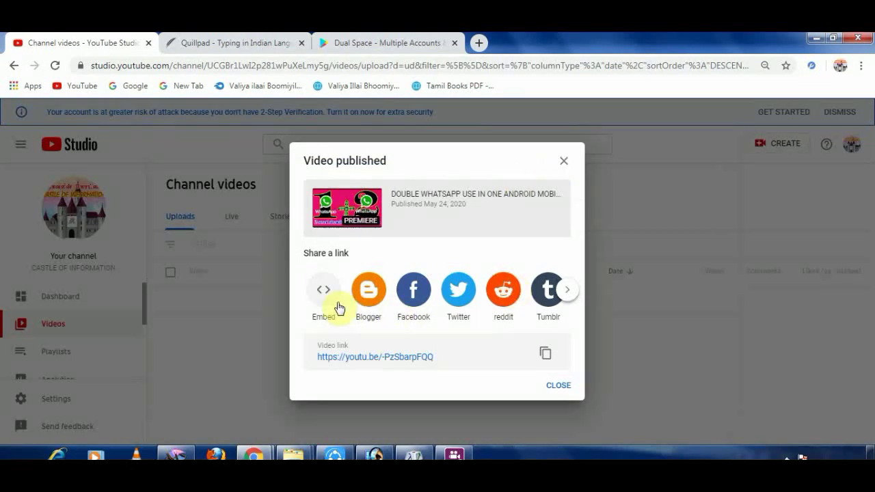
left_click(564, 164)
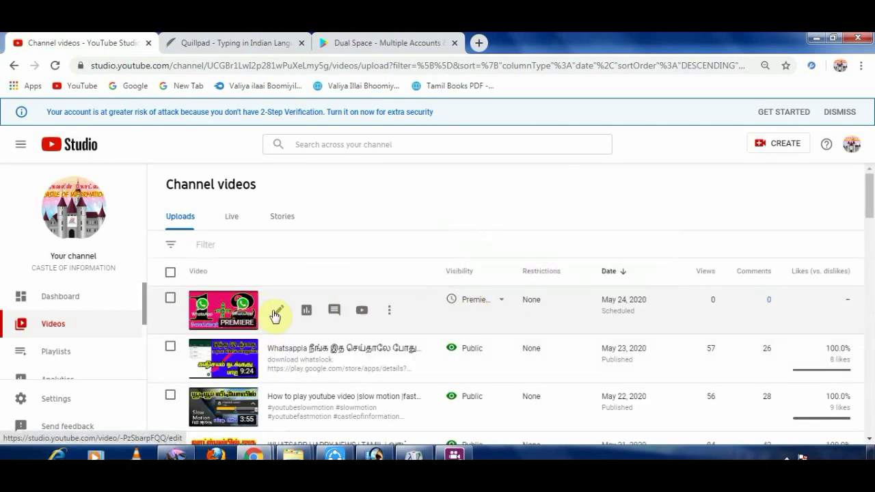
Open the DOUBLE WHATSAPP premiere's watch page in a new tab and scroll to its live chat
left_click(361, 313)
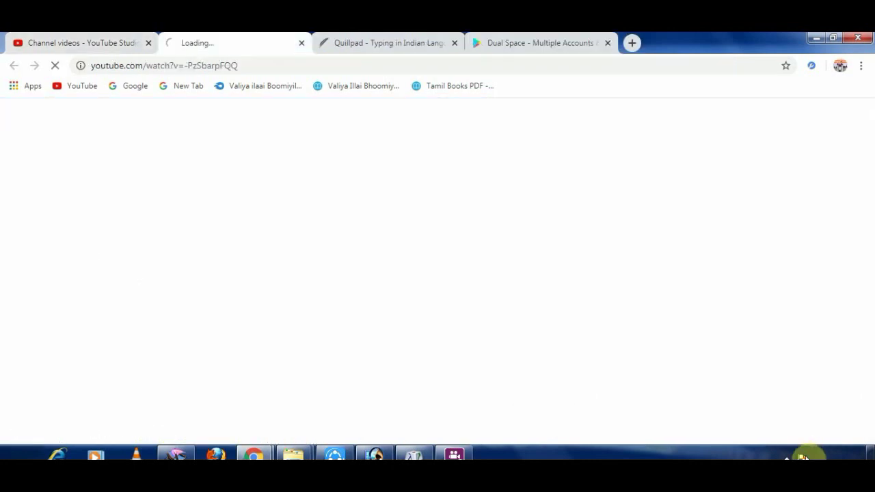
left_click(787, 456)
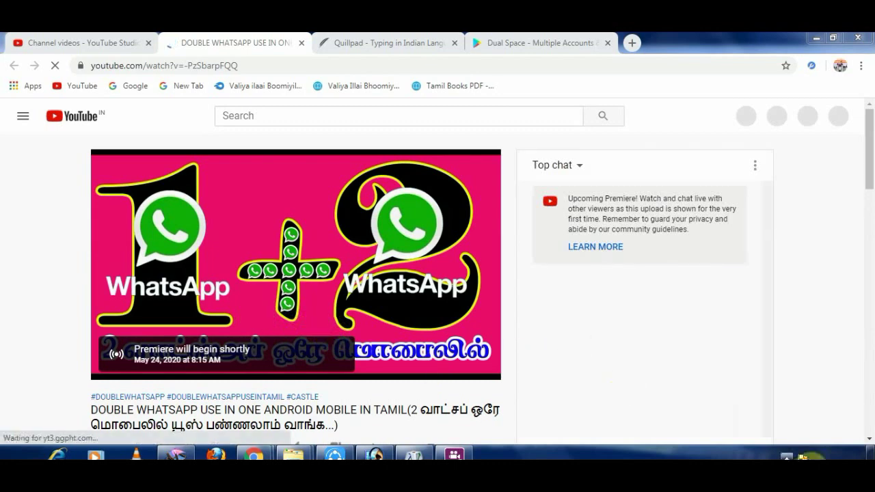
left_click(786, 456)
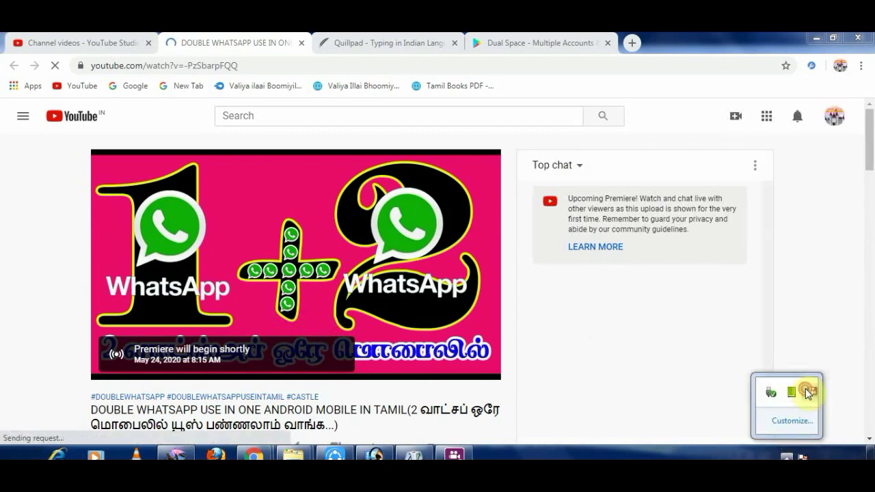
left_click(796, 392)
left_click(692, 287)
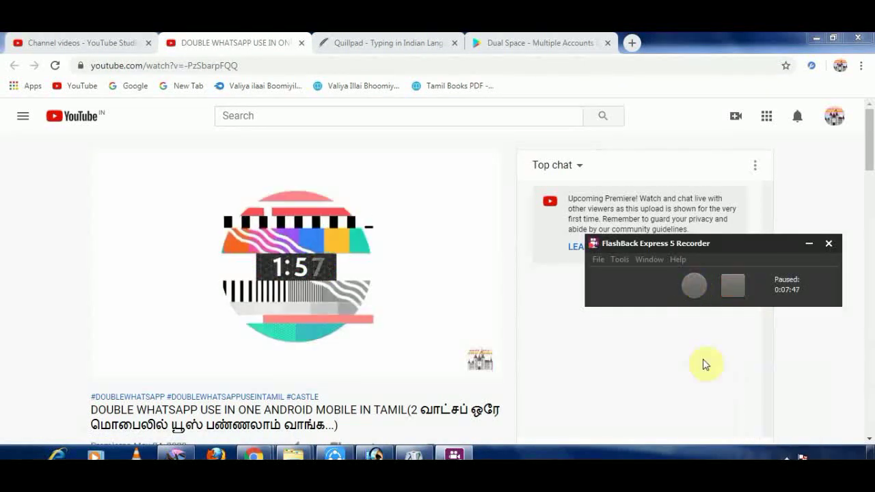
left_click(810, 242)
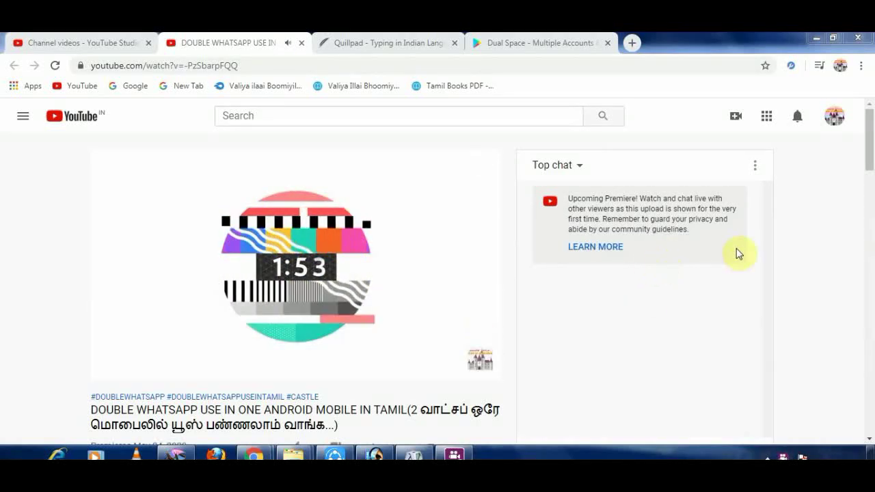
left_click_drag(870, 235, 872, 200)
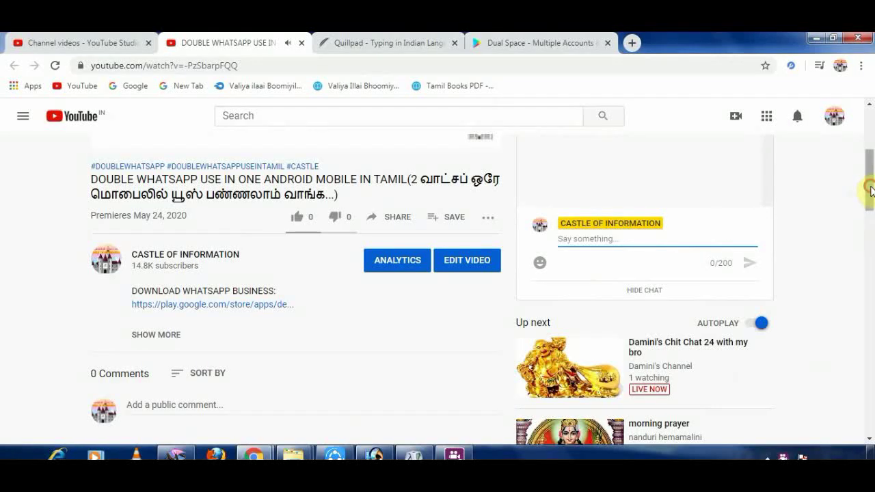
left_click_drag(870, 190, 870, 158)
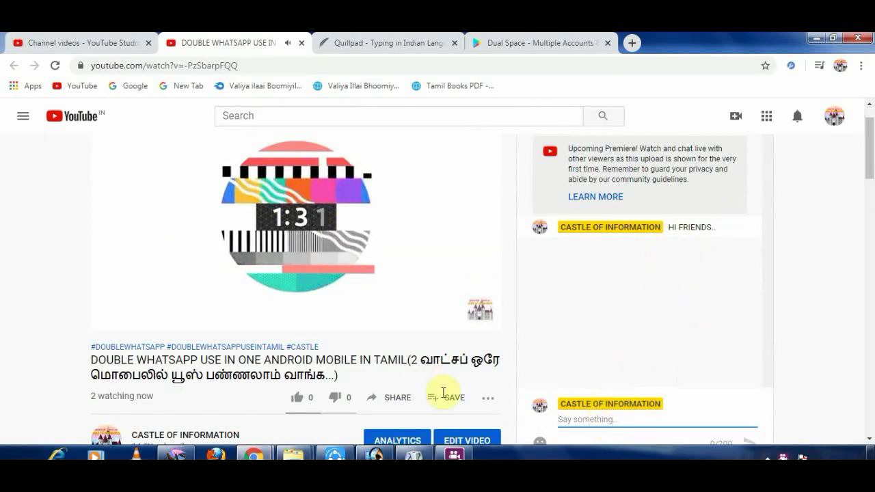
Like the premiere video and send 'PLEASE KEEP MESSAGE FRIENDS' in the live chat
left_click(296, 398)
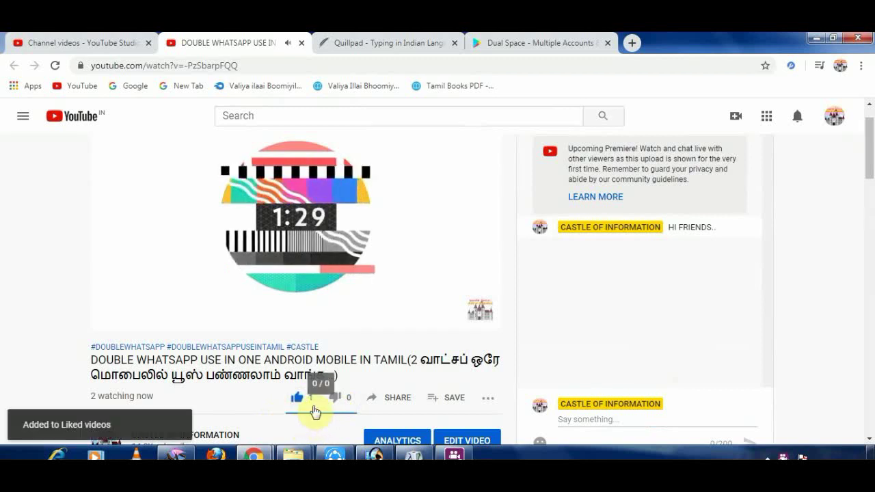
left_click(297, 399)
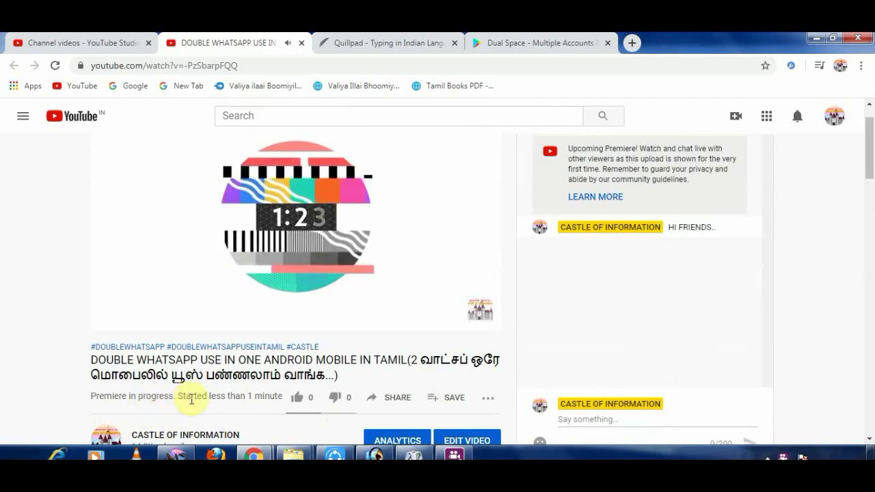
left_click(297, 397)
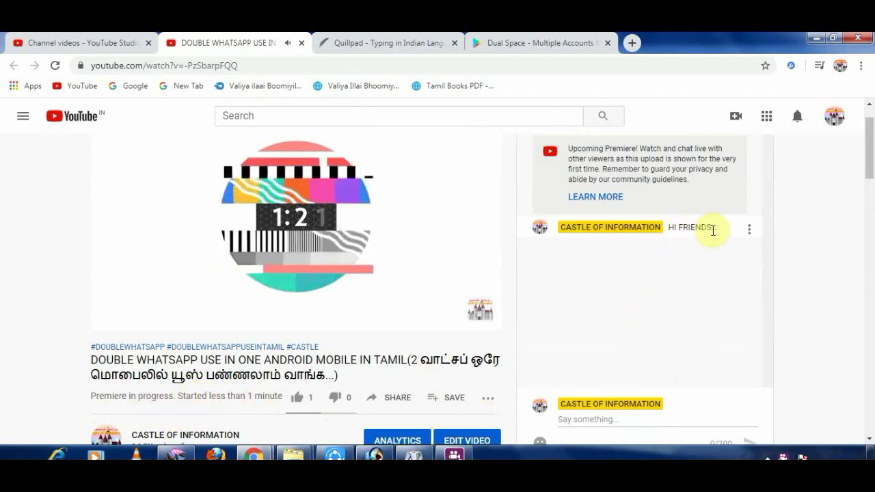
left_click_drag(704, 228, 668, 227)
type("PLEASE KEEP MESSAGE FRIENDS")
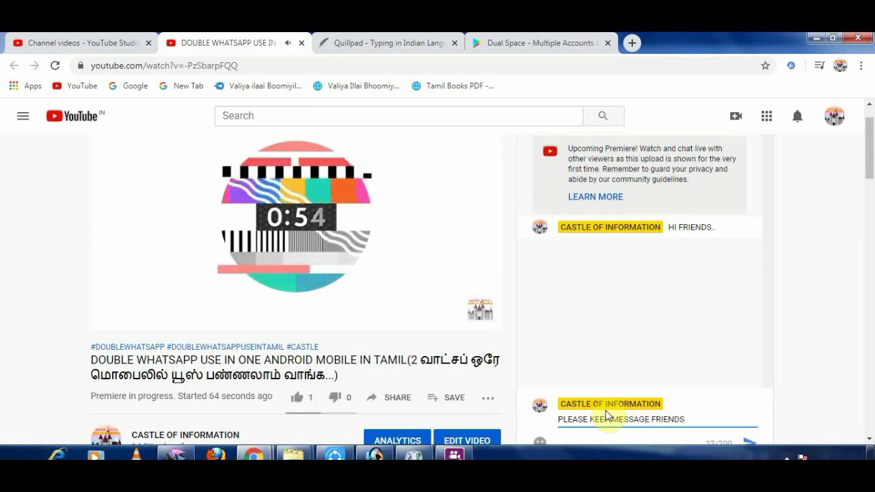
key("Return")
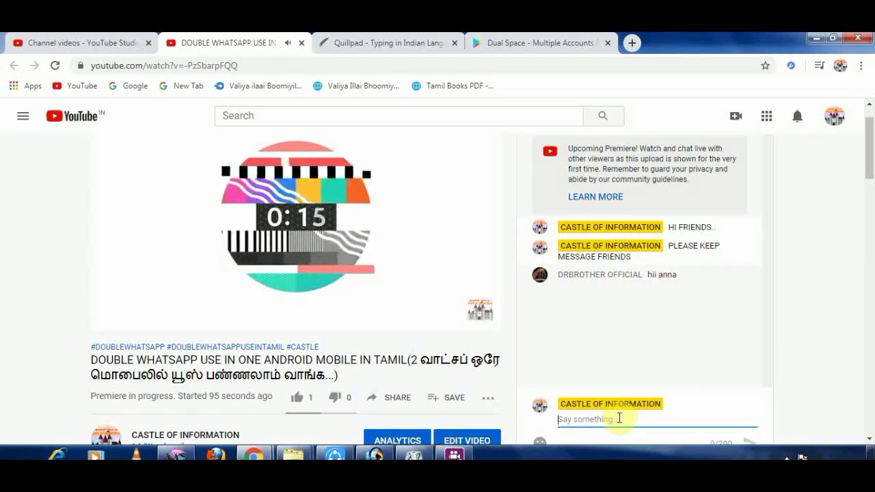
Send 'HI DR..' and 'HOW R U' in the live chat, then pause the premiere
type("HI DR.")
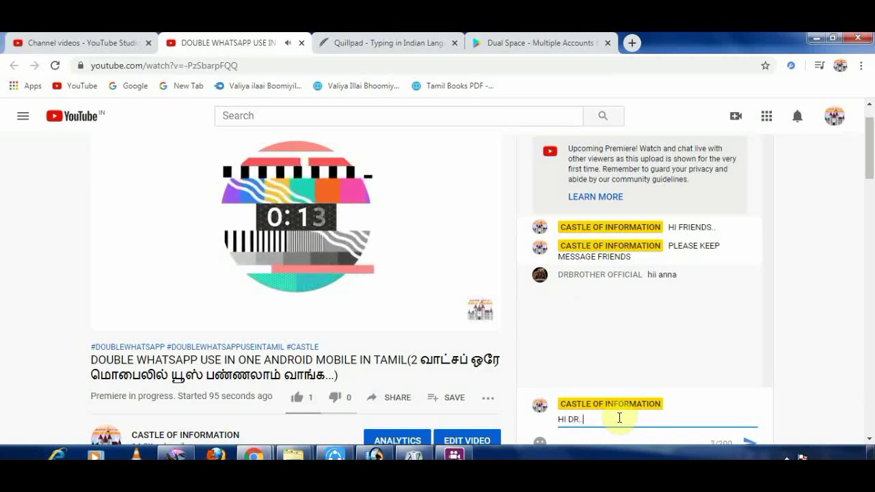
key("Return")
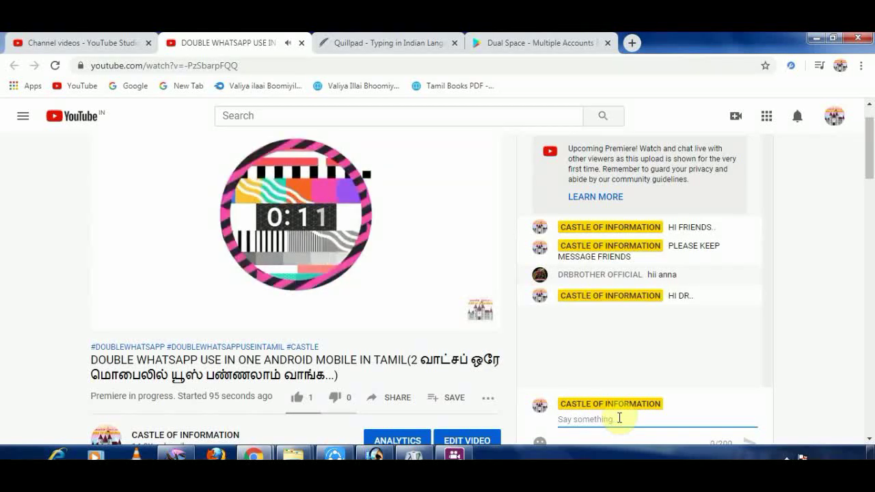
type("HOW R")
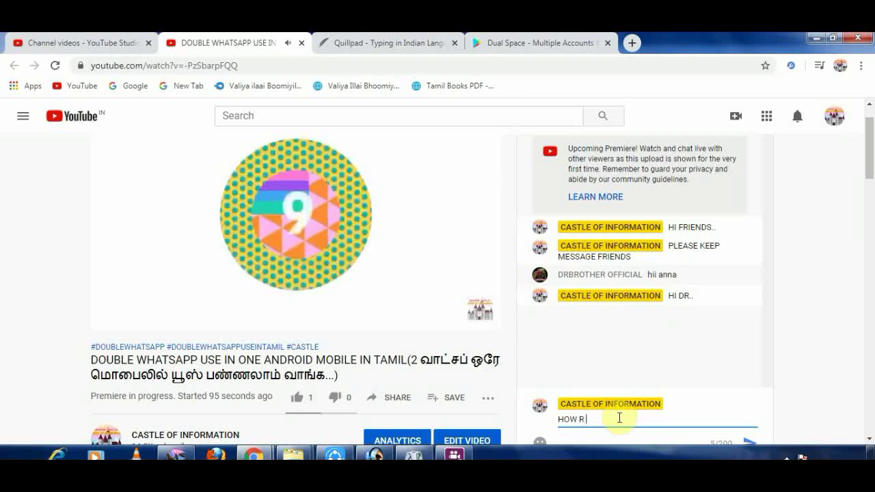
type(" U")
key("Return")
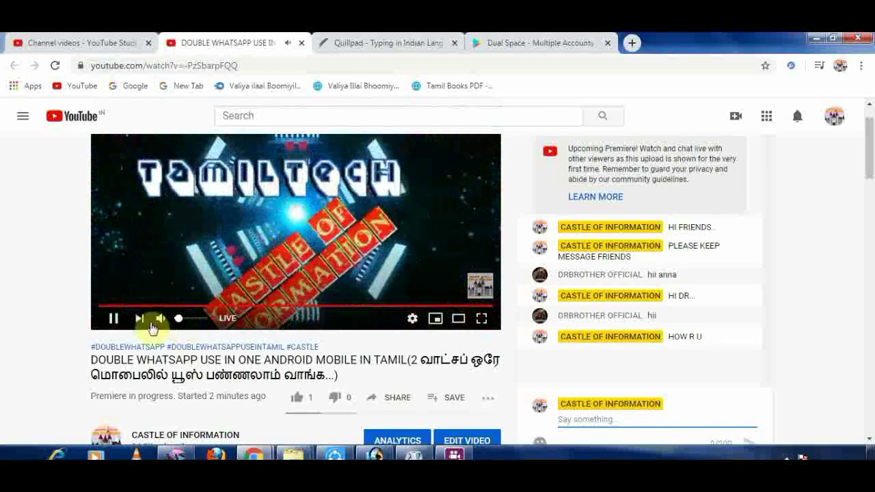
left_click(115, 318)
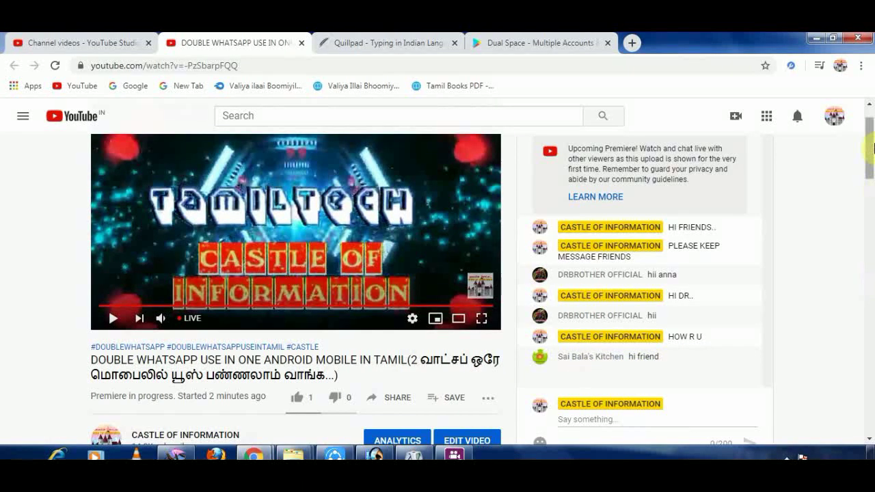
Send the live-chat replies 'HI SAI.. HOW R U?' and 'GOOD DR'
left_click_drag(871, 174, 872, 193)
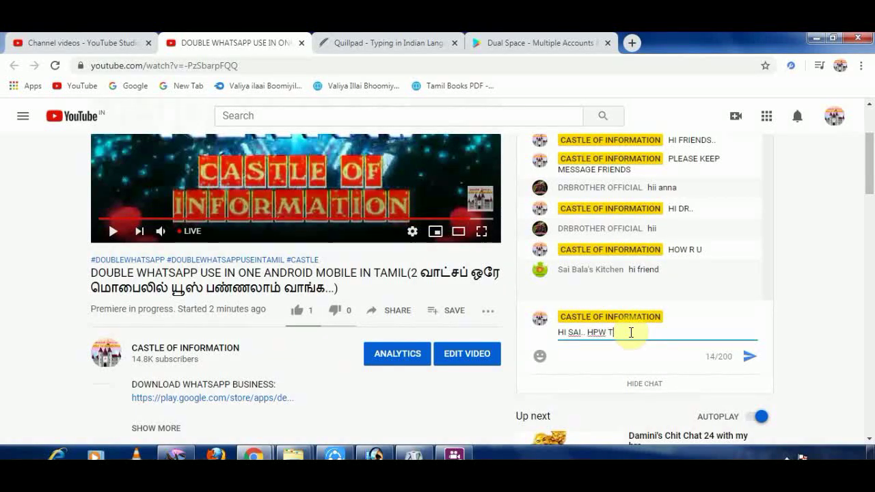
key("BackSpace")
key("BackSpace")
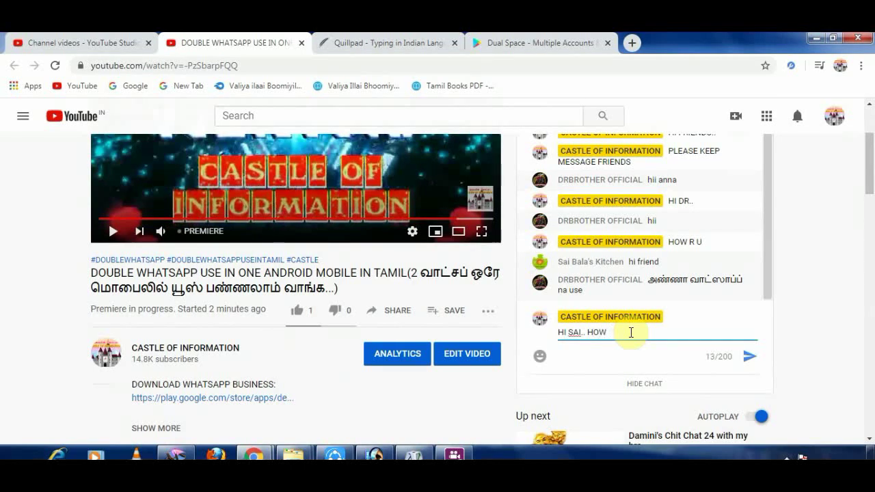
type("R U")
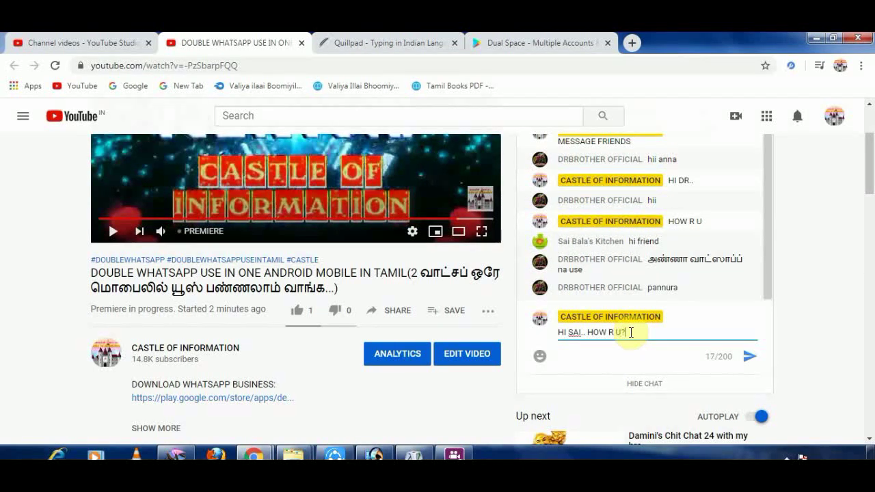
key("Return")
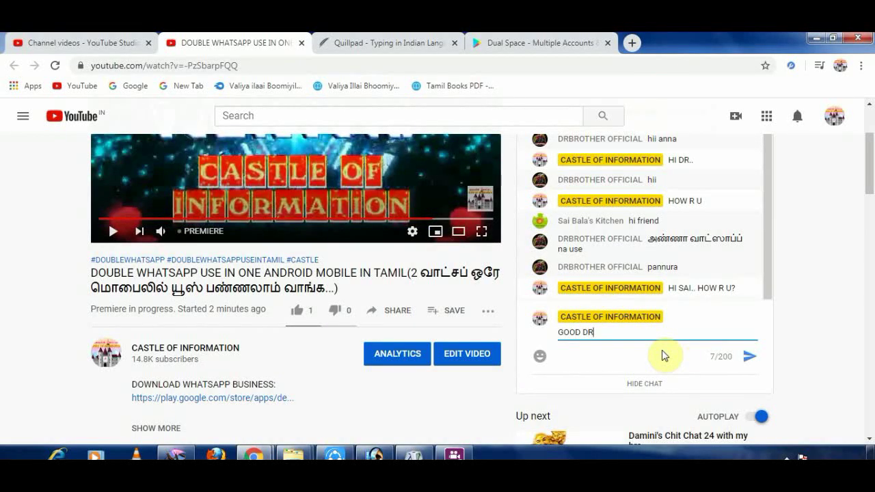
key("Return")
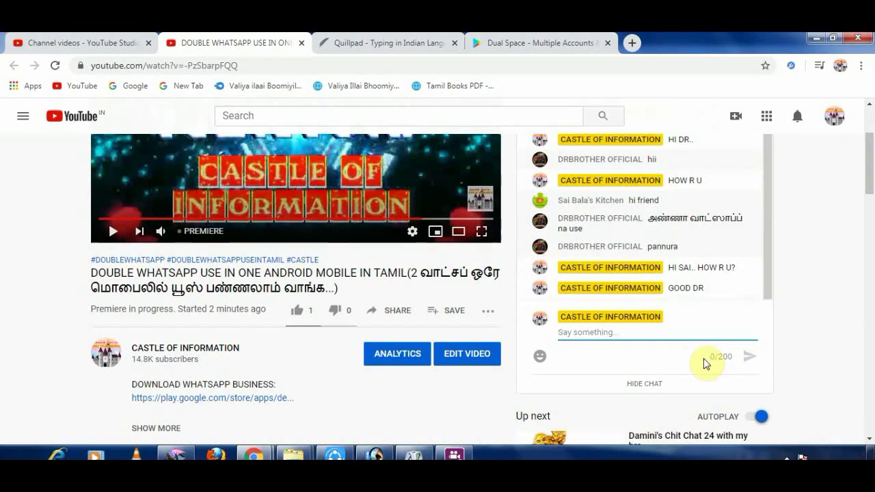
Clear the unsent BYE FRIENDS.. chat draft and bring up the screen recorder from the tray
left_click(786, 456)
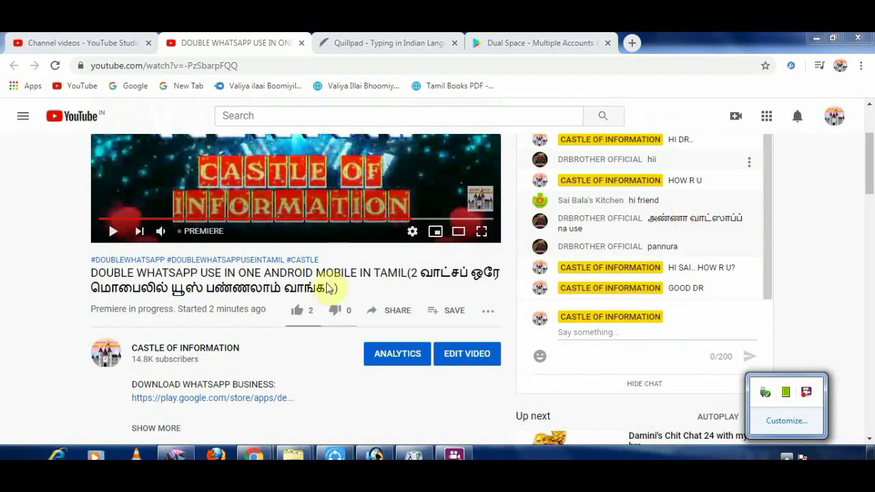
left_click(767, 261)
type("BYE FRIENDS")
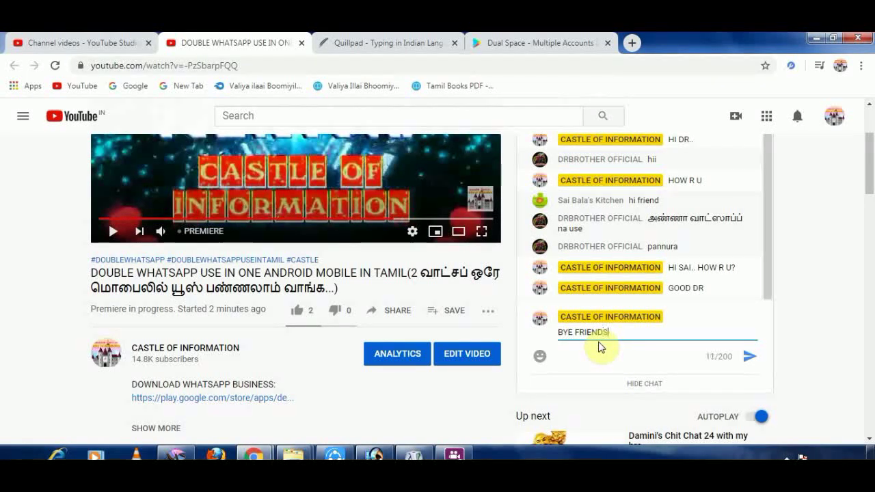
type("..")
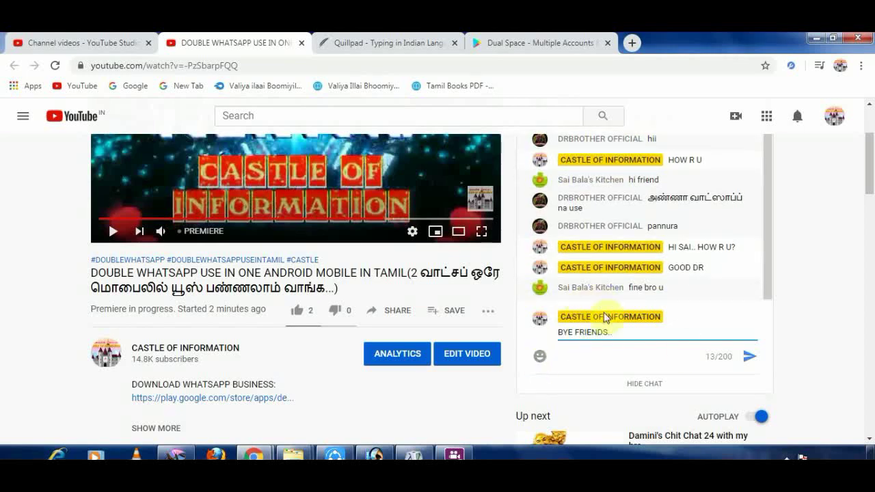
key("ctrl+a")
key("BackSpace")
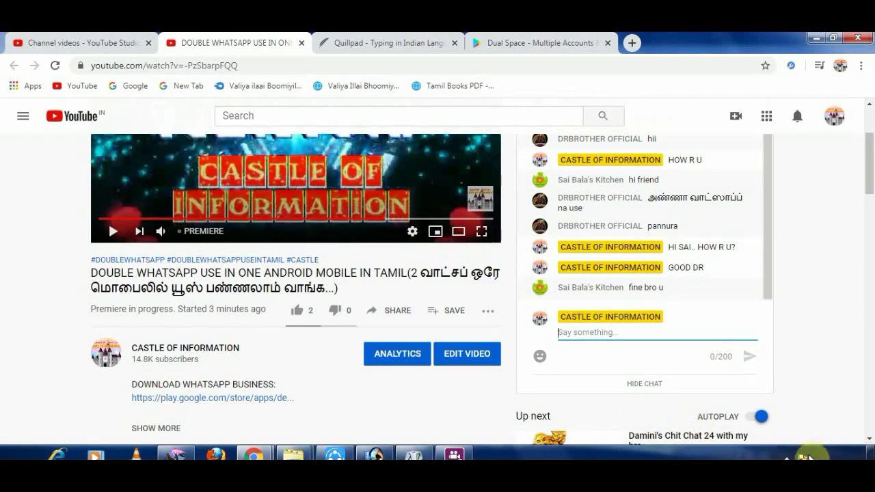
left_click(786, 456)
left_click(804, 395)
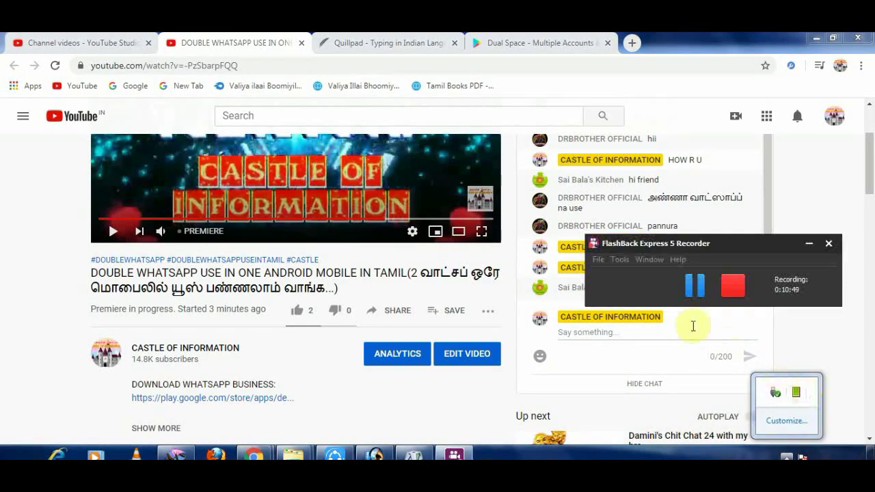
Pause and resume the FlashBack recording, then reopen it from the tray and stop it
left_click(697, 286)
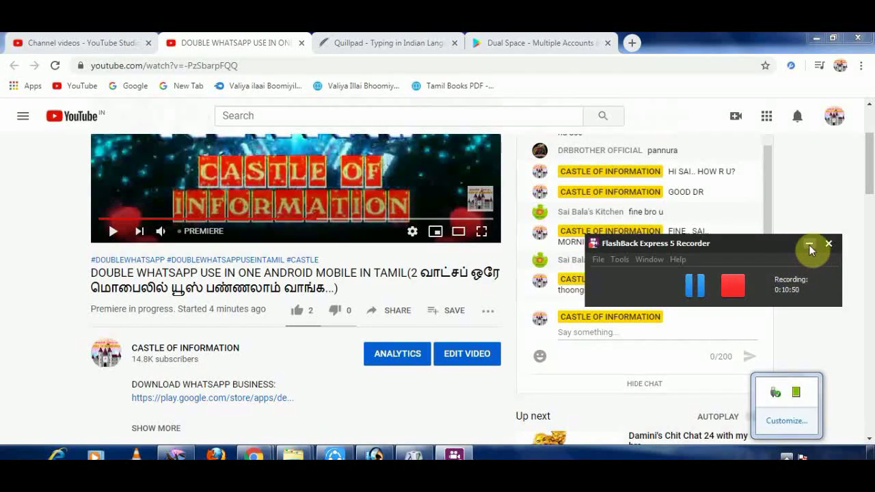
left_click(809, 243)
scroll(769, 208, "up", 2)
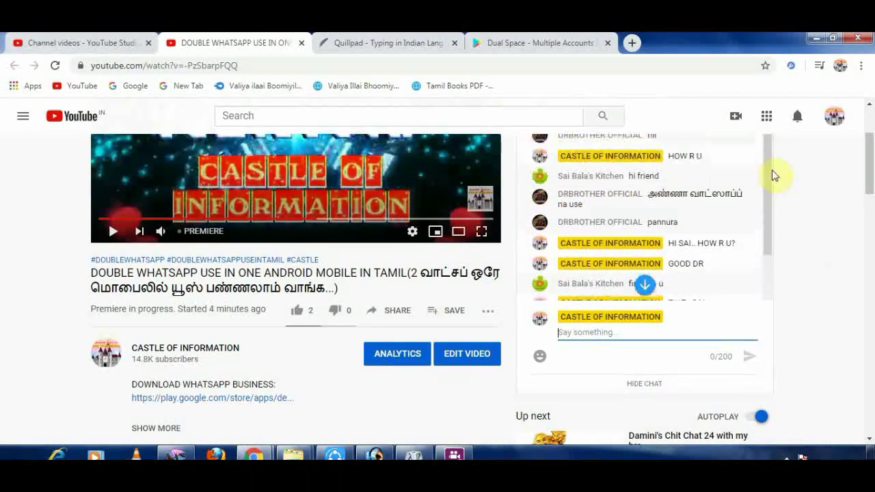
scroll(764, 233, "down", 1)
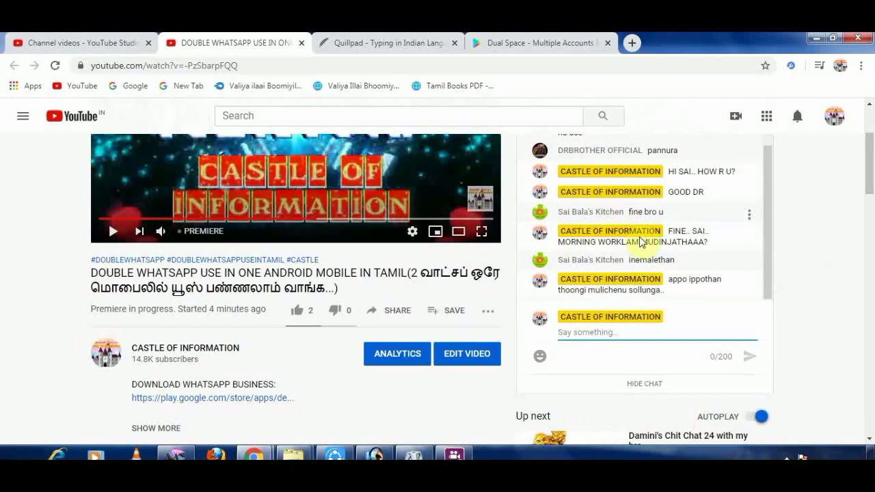
left_click(785, 456)
left_click(806, 392)
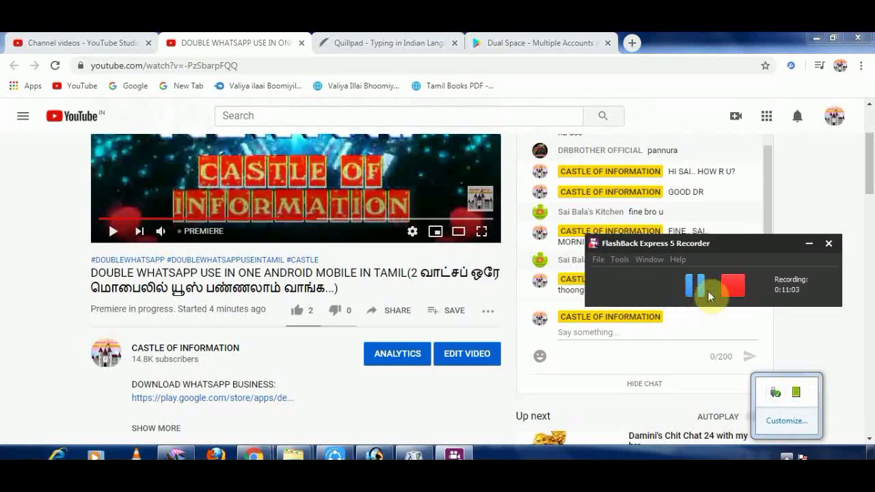
left_click(737, 288)
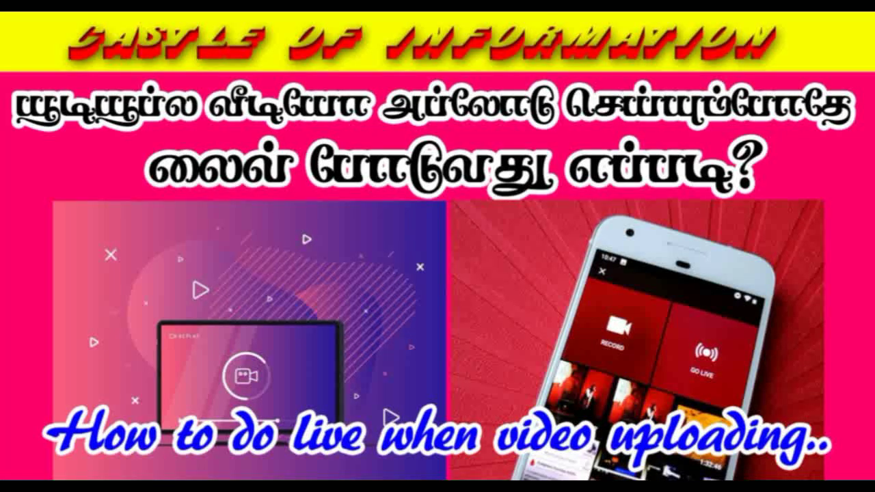